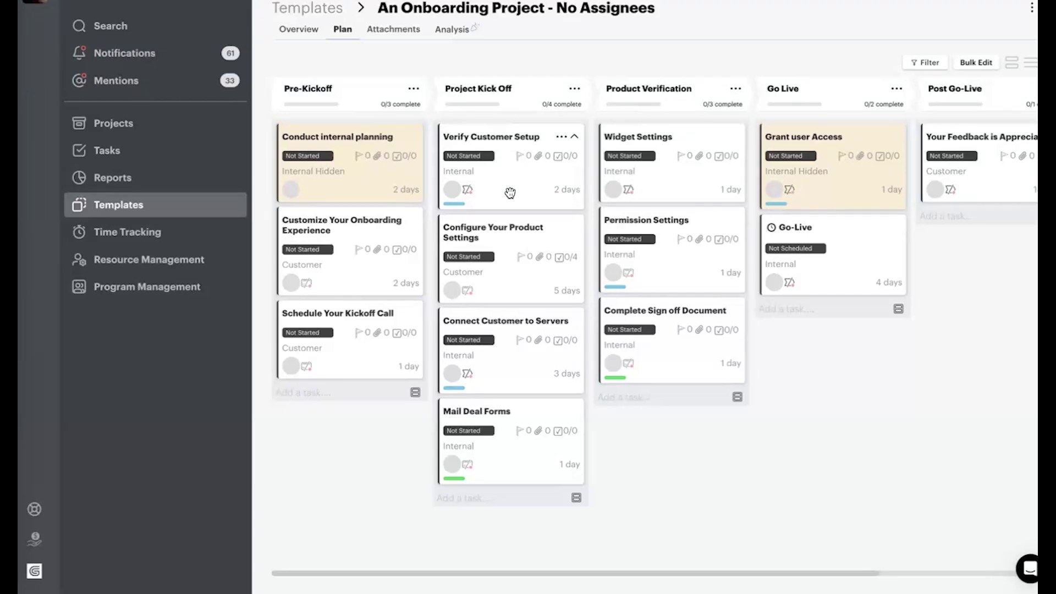
# Check the role tags on the Project Kick Off template tasks and review the Delta Vega account details in Salesforce.
pyautogui.moveTo(461, 206)
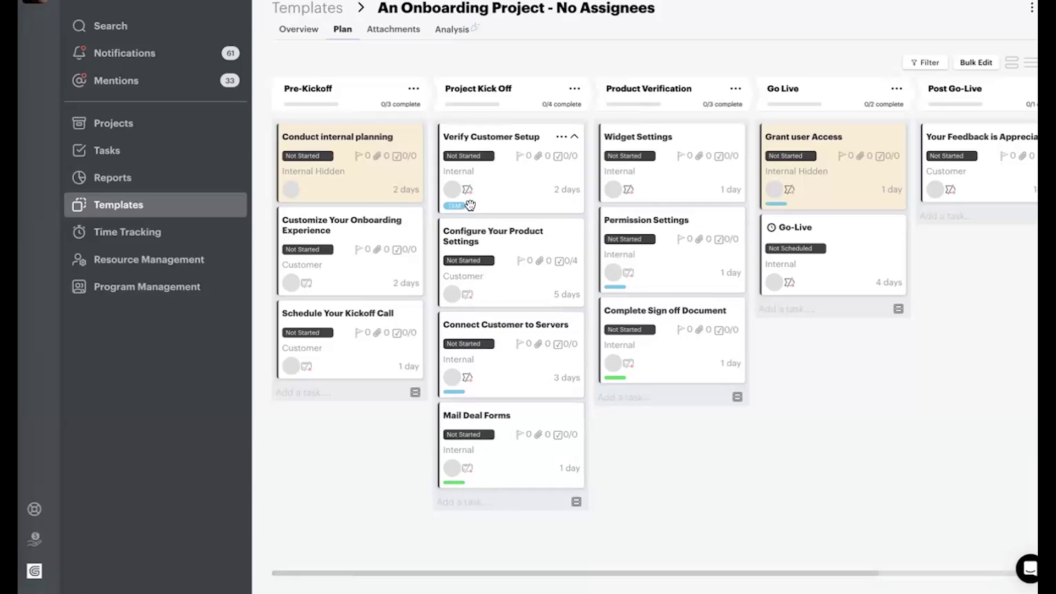
pyautogui.moveTo(462, 481)
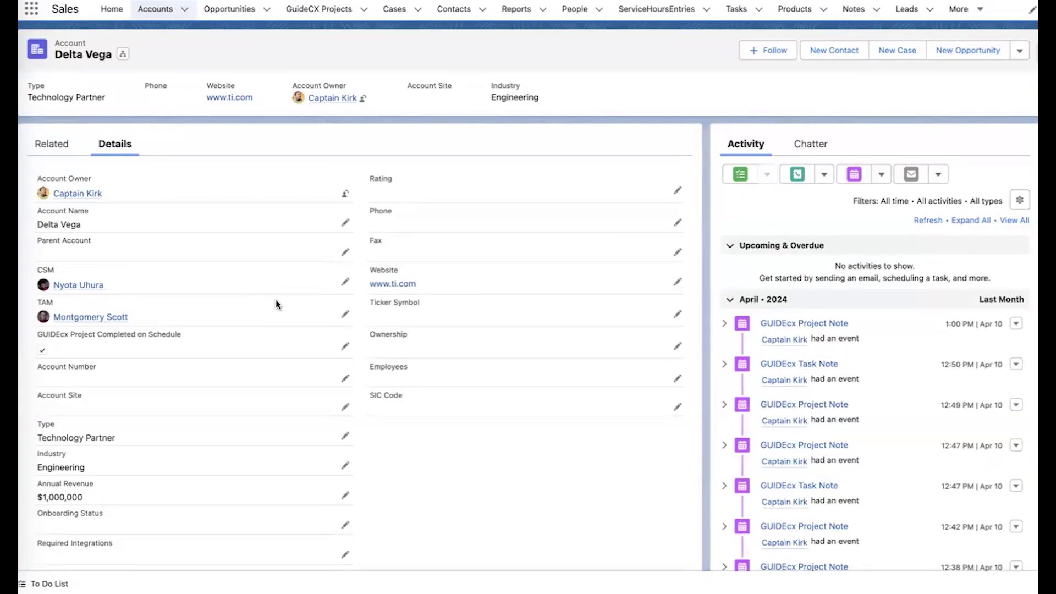
pyautogui.scroll(-3, 275, 304)
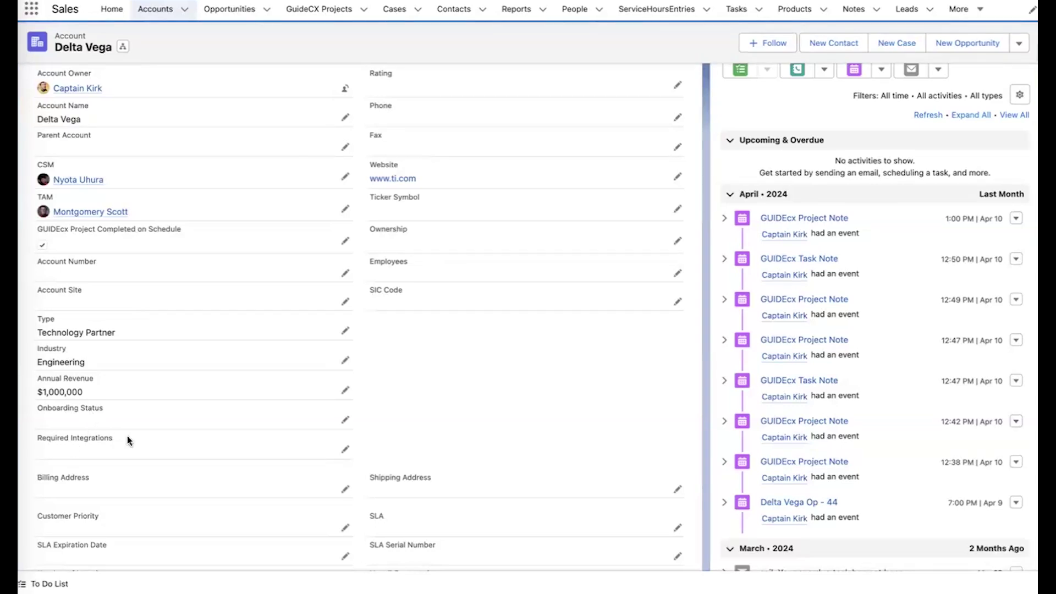
pyautogui.scroll(3, 127, 436)
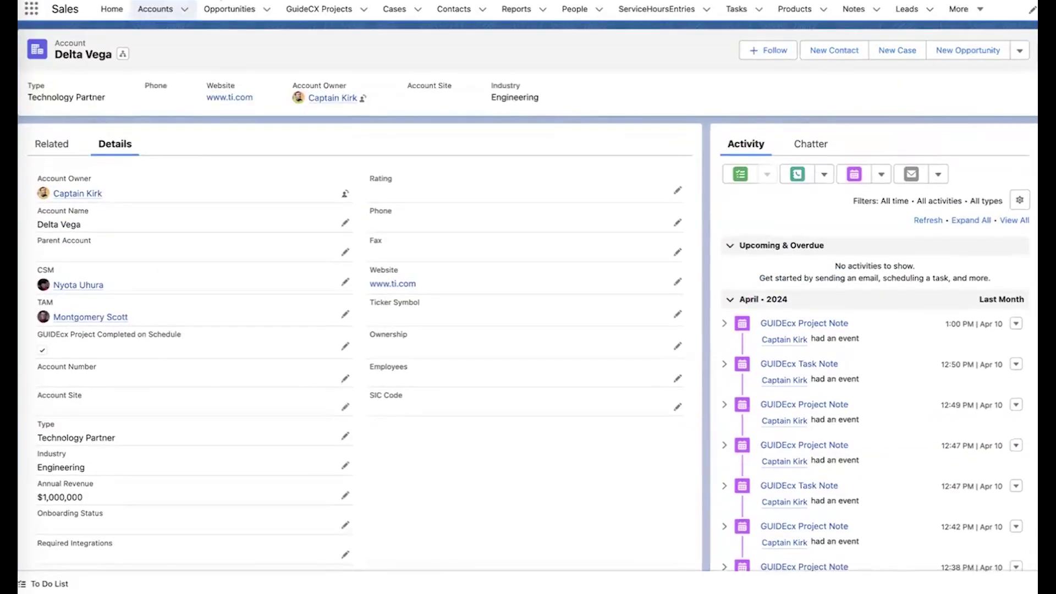
# Open the May16 Customer Onboarding opportunity and review its contact roles.
pyautogui.click(223, 10)
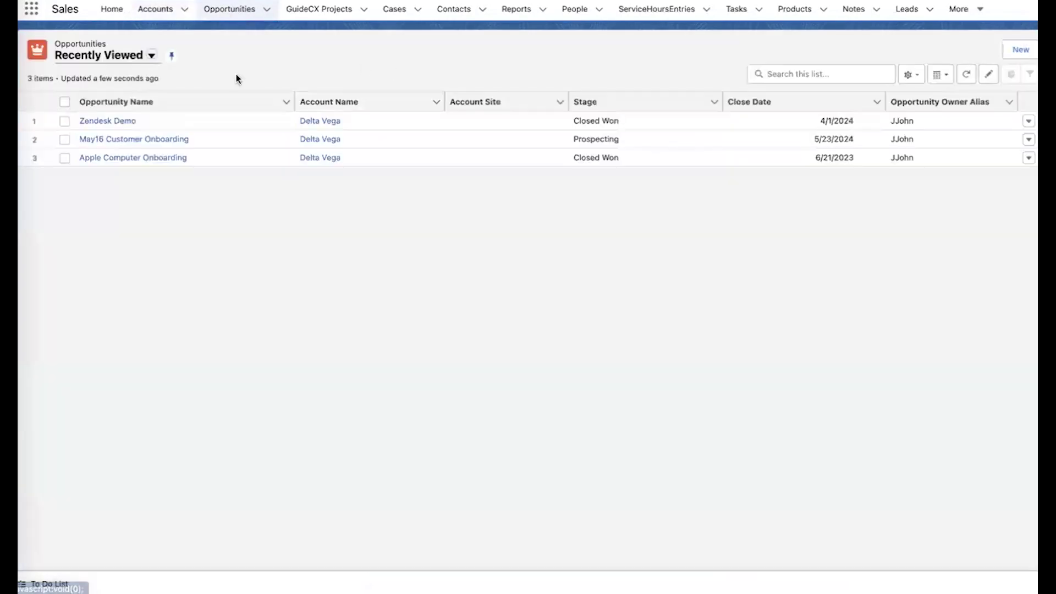
pyautogui.click(148, 141)
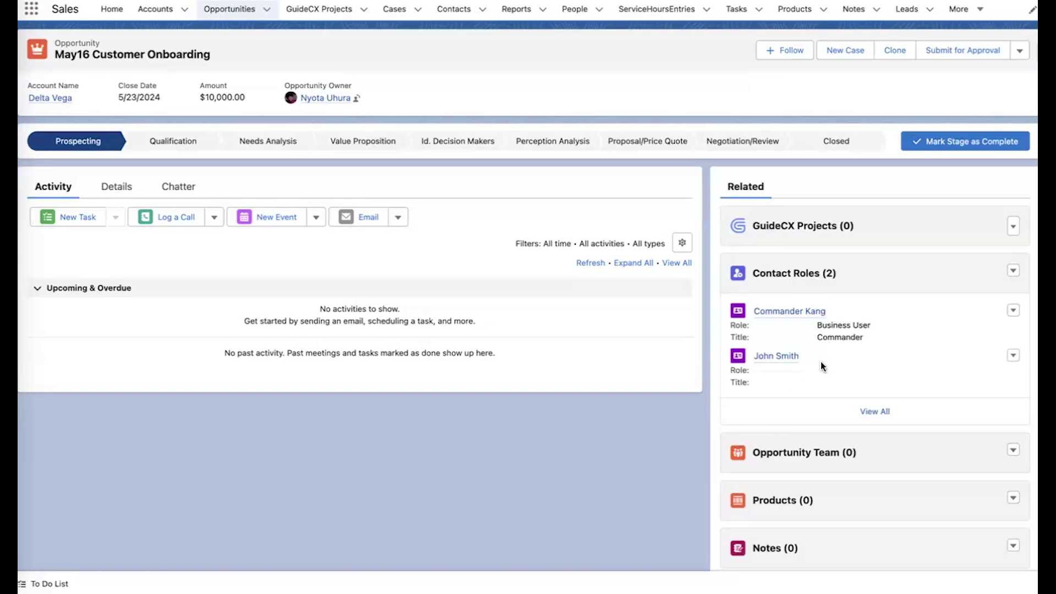
pyautogui.doubleClick(827, 325)
pyautogui.click(875, 329)
# Close the May16 Customer Onboarding opportunity with the stage Closed Won and save it.
pyautogui.click(850, 141)
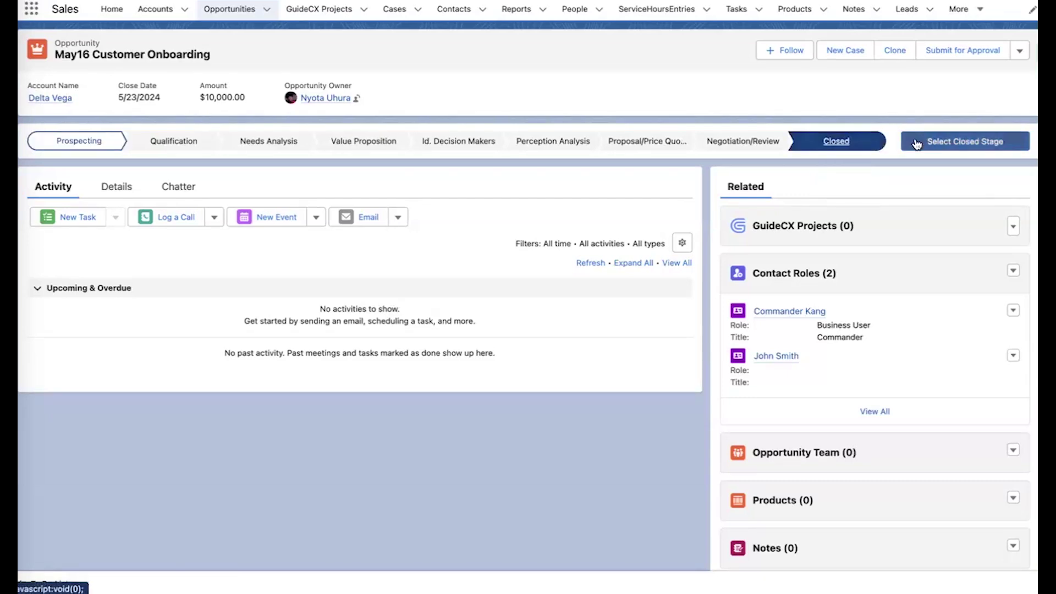
pyautogui.click(941, 141)
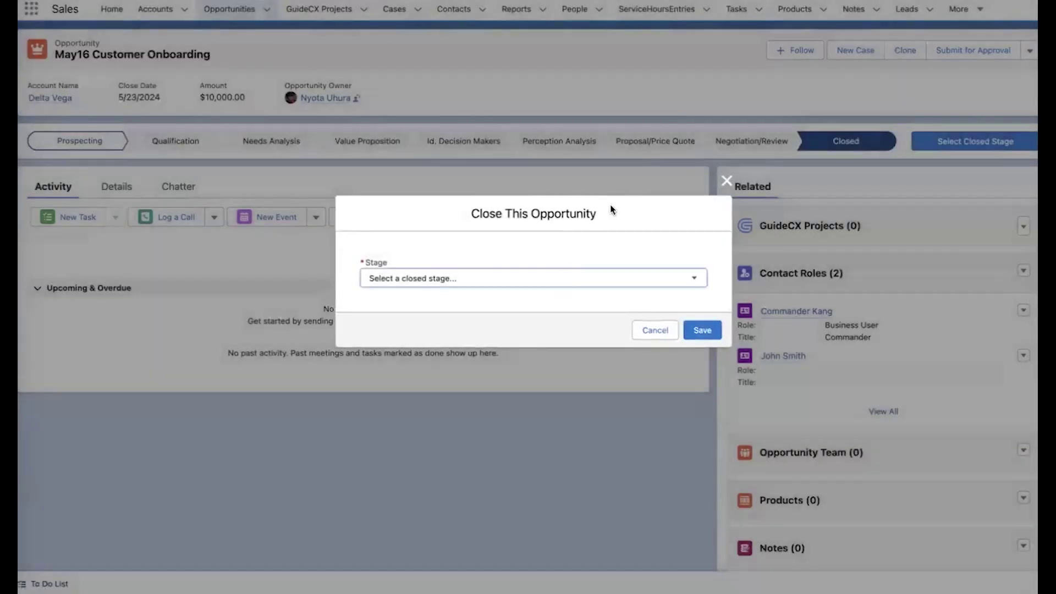
pyautogui.click(578, 277)
pyautogui.click(495, 293)
pyautogui.click(703, 330)
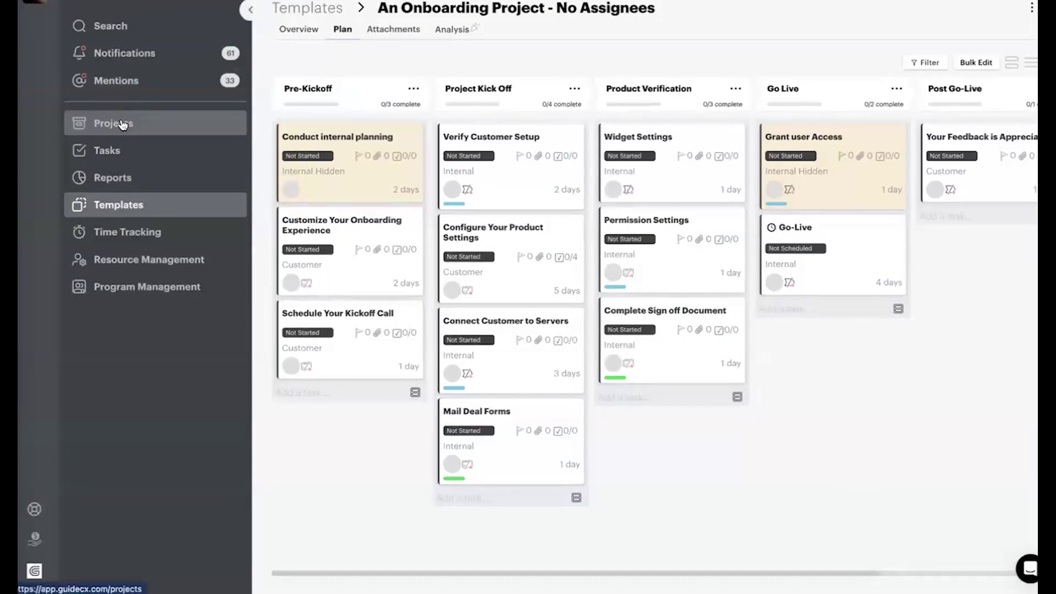
# Switch to GUIDEcx, open the May16 Customer Onboarding project from the refreshed project list and review its custom fields.
pyautogui.click(122, 125)
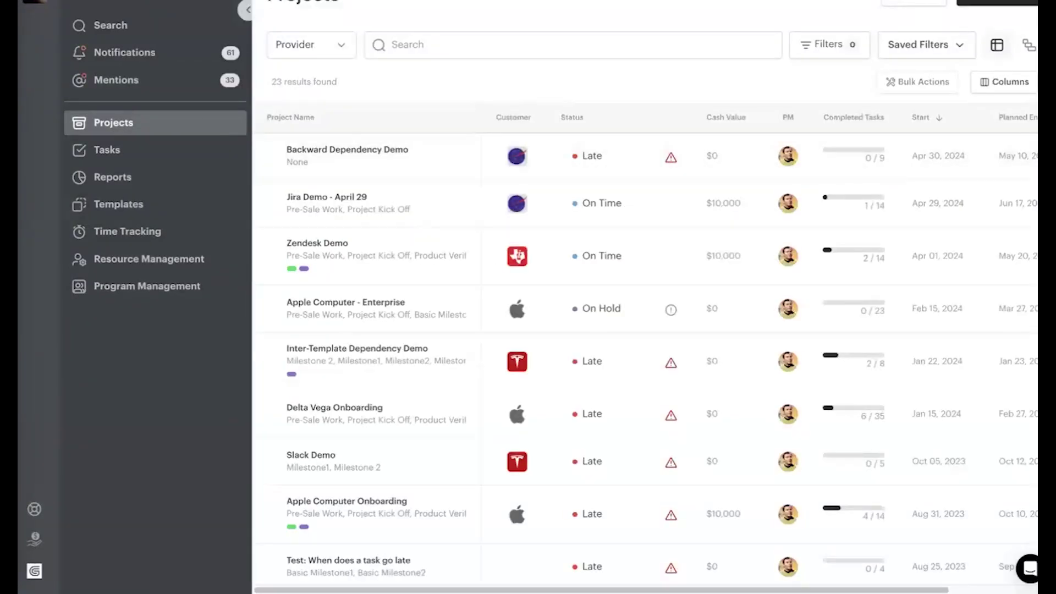
pyautogui.press('super+r')
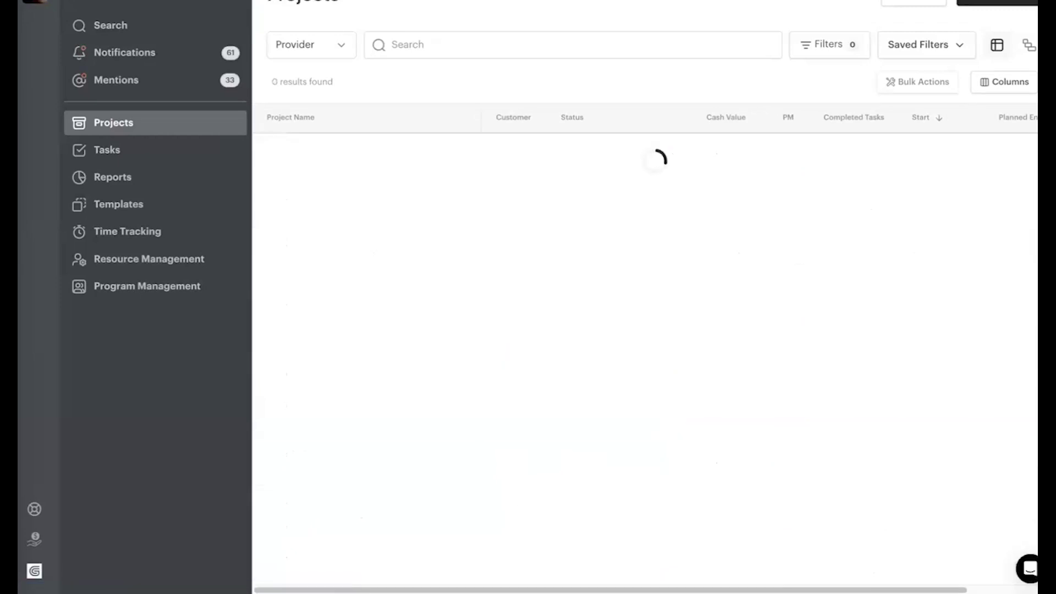
pyautogui.click(391, 155)
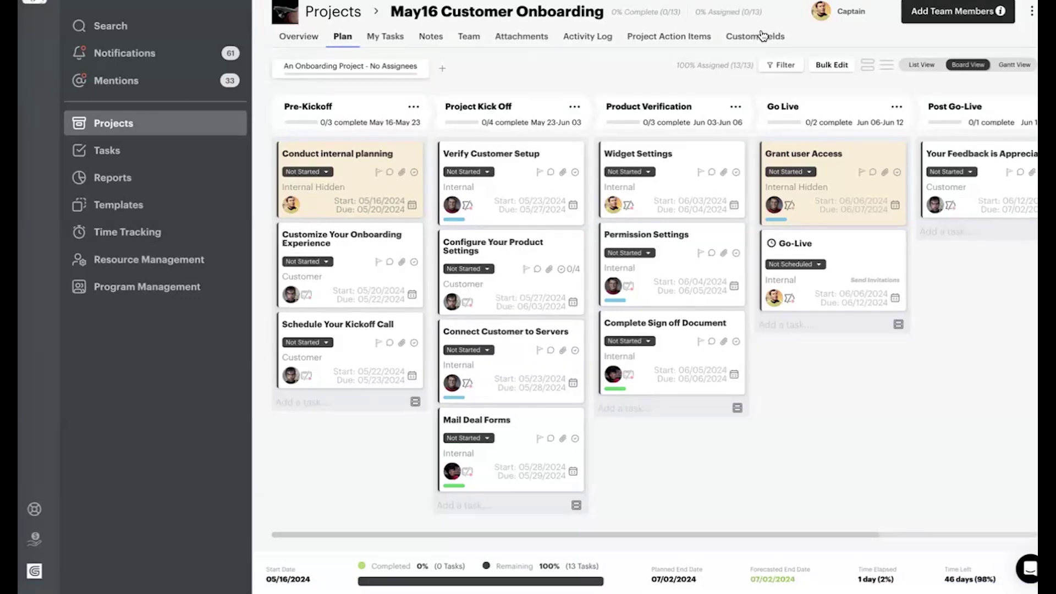
pyautogui.click(736, 38)
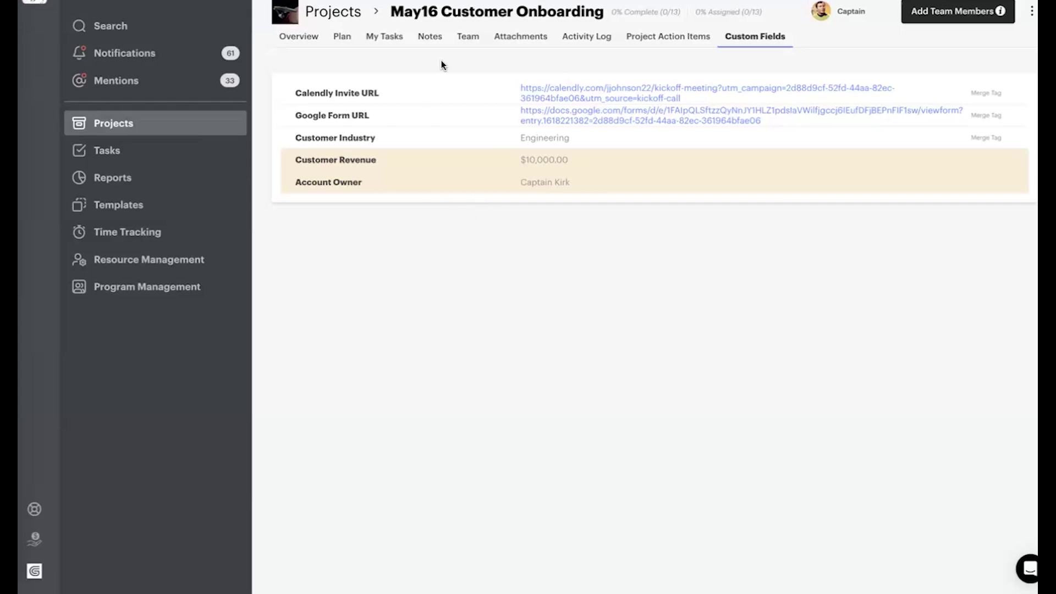
pyautogui.click(340, 39)
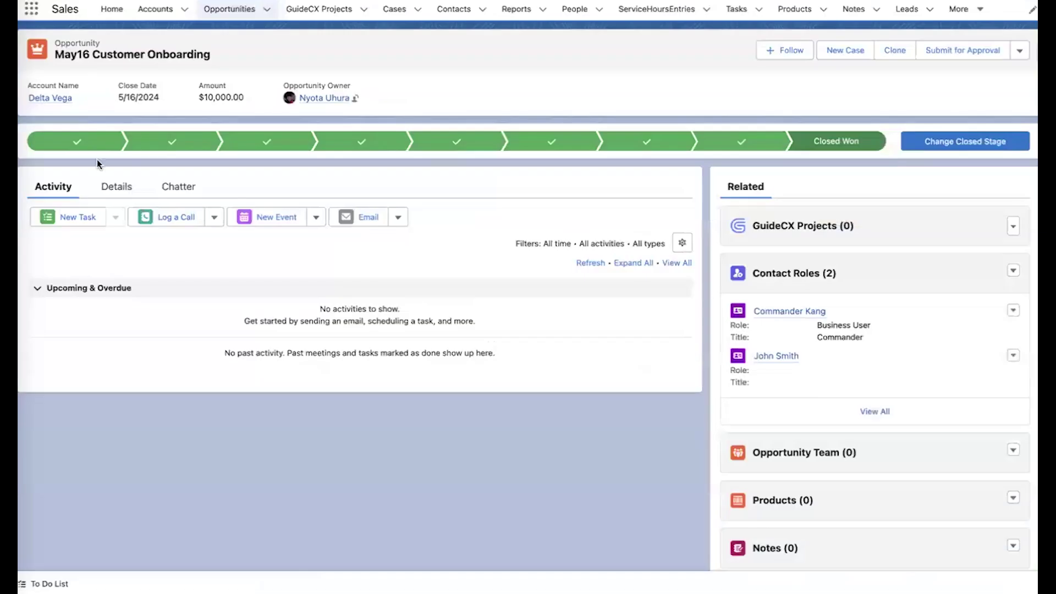
# Switch to Salesforce and examine the Onboarding Status and Required Integrations fields in the Delta Vega account details.
pyautogui.click(156, 11)
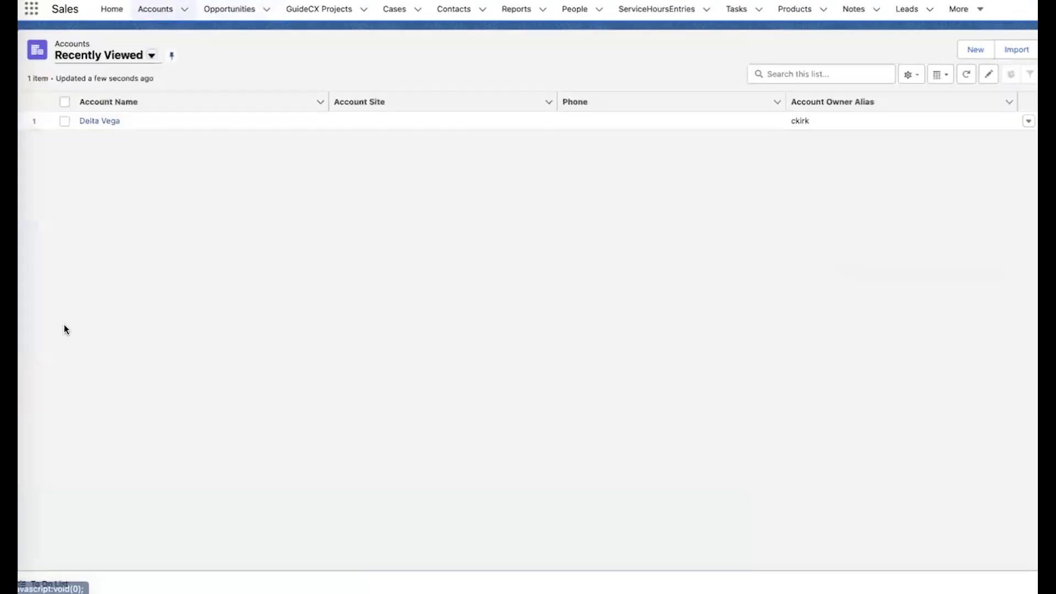
pyautogui.click(106, 120)
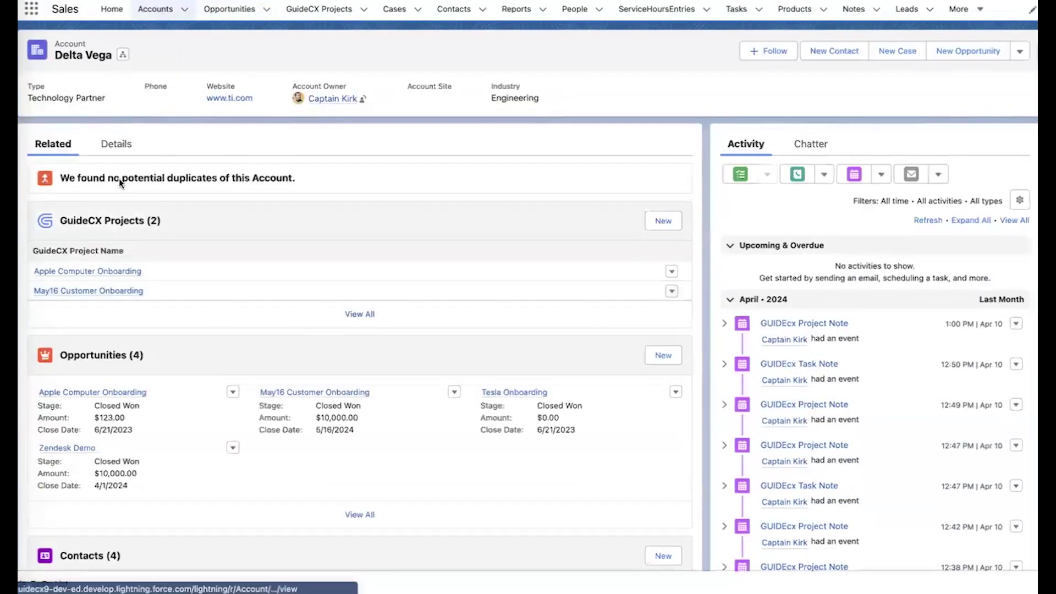
pyautogui.click(118, 143)
pyautogui.scroll(-5, 86, 483)
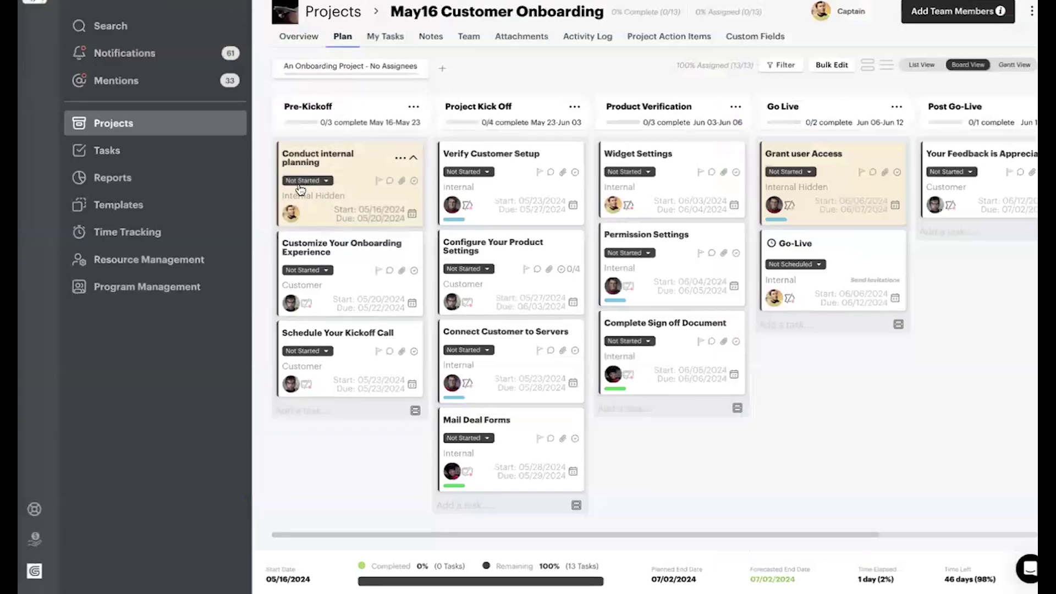
# Switch to GUIDEcx and mark all three Pre-Kickoff tasks of the May16 Customer Onboarding project as Done.
pyautogui.click(302, 181)
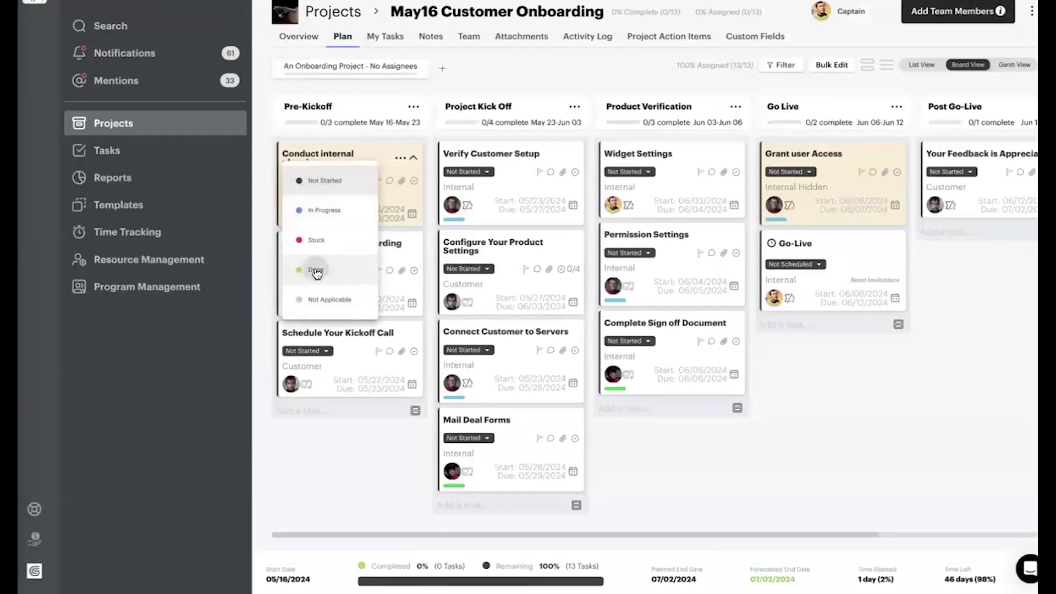
pyautogui.click(316, 271)
pyautogui.click(323, 213)
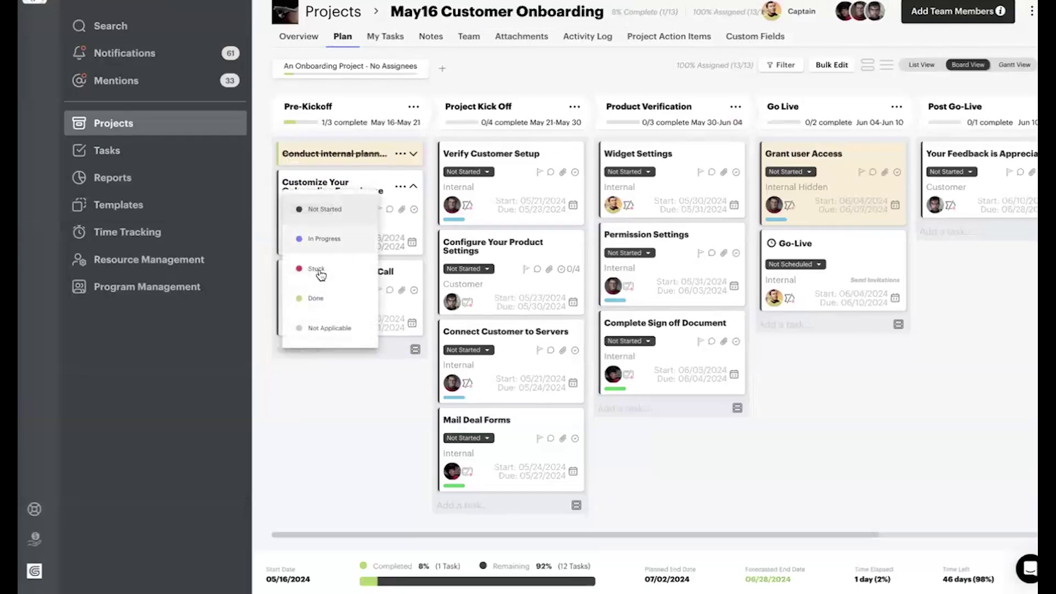
pyautogui.click(313, 297)
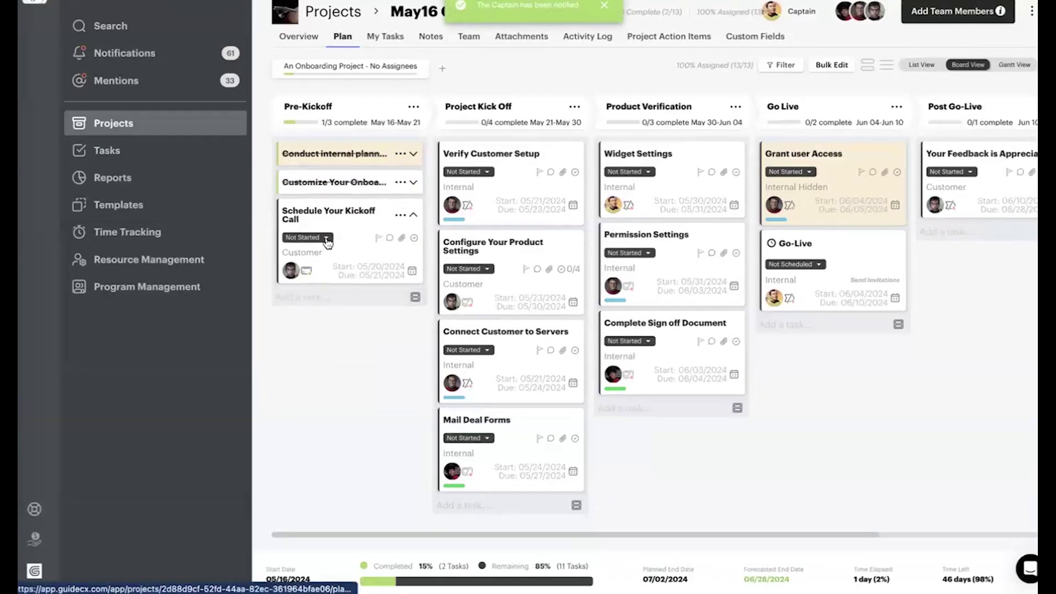
pyautogui.click(313, 236)
pyautogui.click(307, 327)
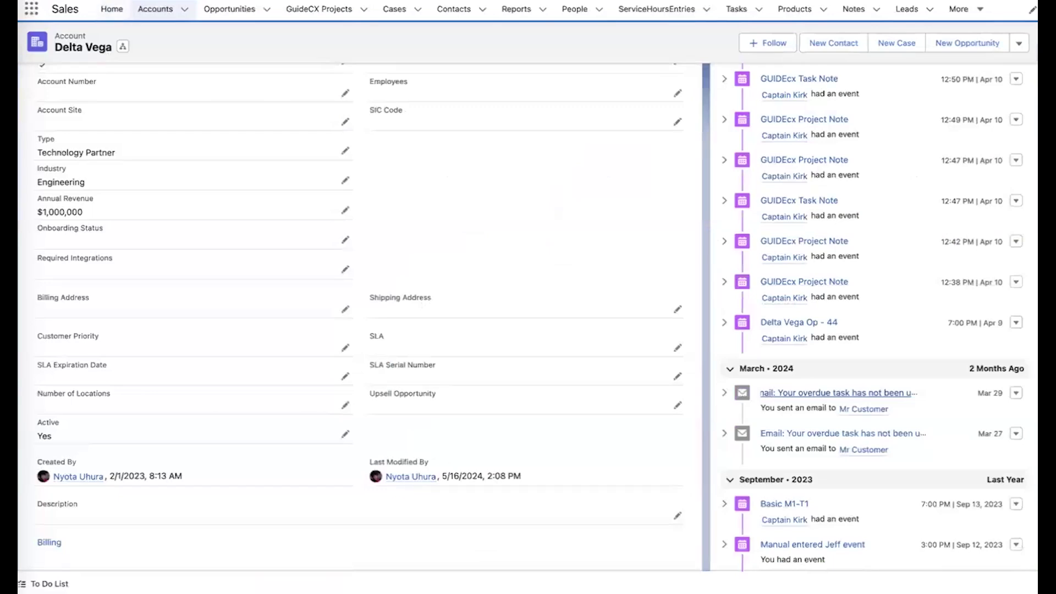
# Switch to Salesforce, reload the Delta Vega account and check the Onboarding Status in its details.
pyautogui.press('super+r')
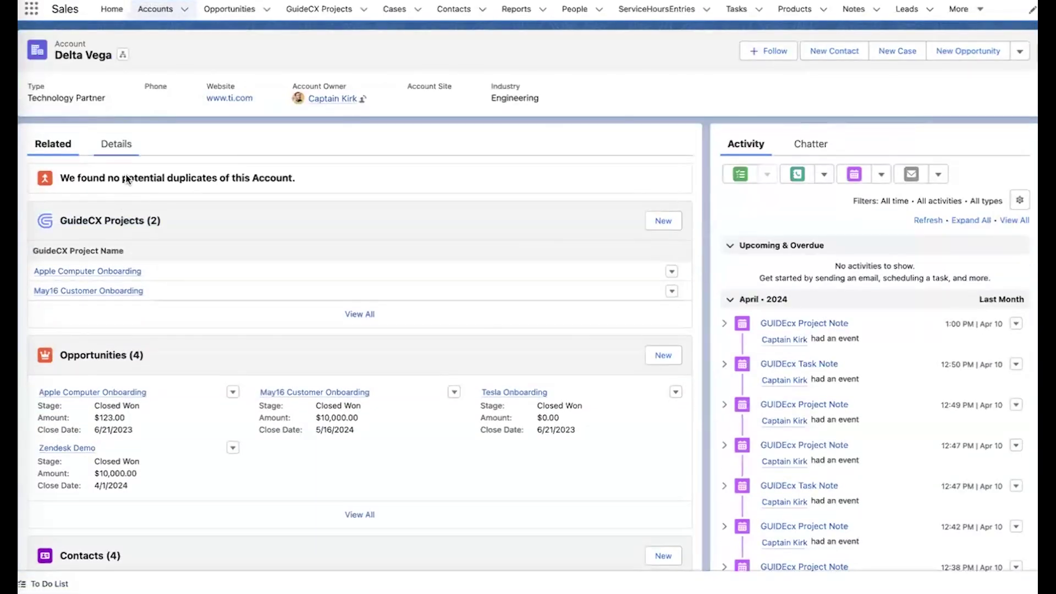
pyautogui.click(127, 150)
pyautogui.scroll(-6, 185, 203)
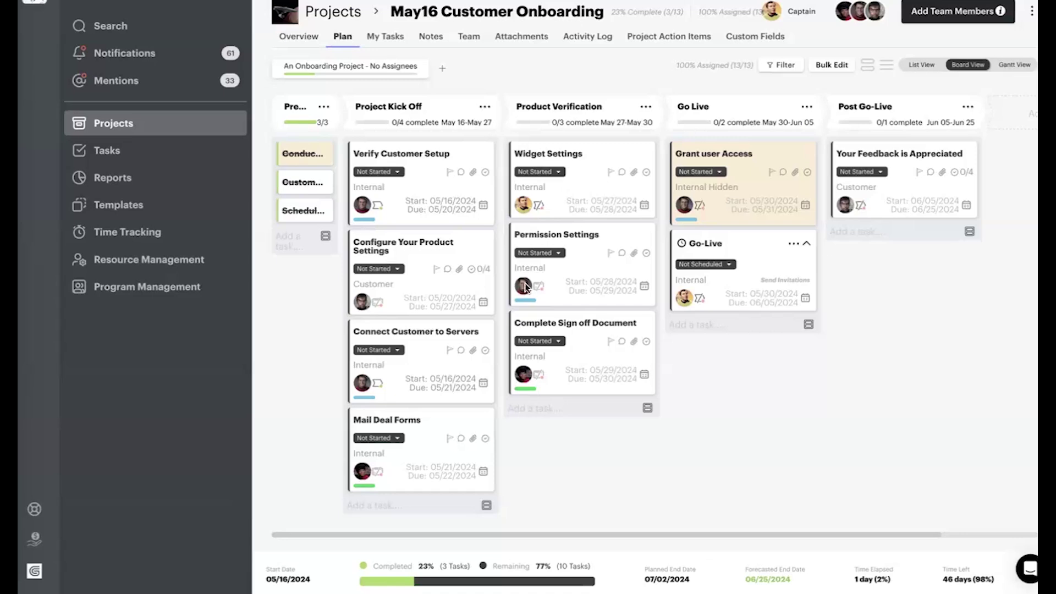
# Switch to GUIDEcx, set Required Integrations to Salesforce in the project details of May16 Customer Onboarding and save the project.
pyautogui.click(1031, 11)
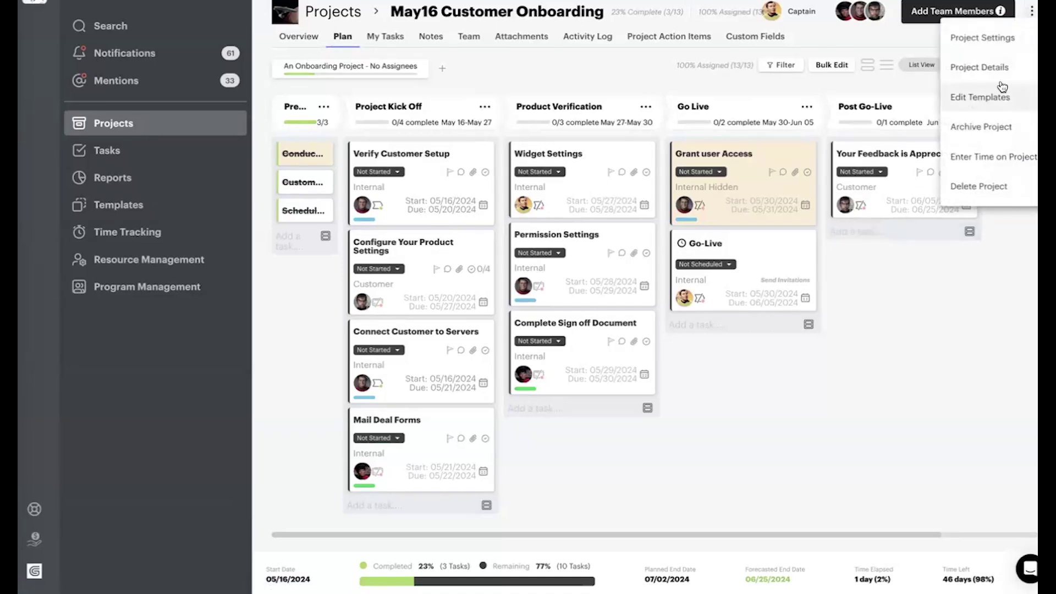
pyautogui.click(965, 70)
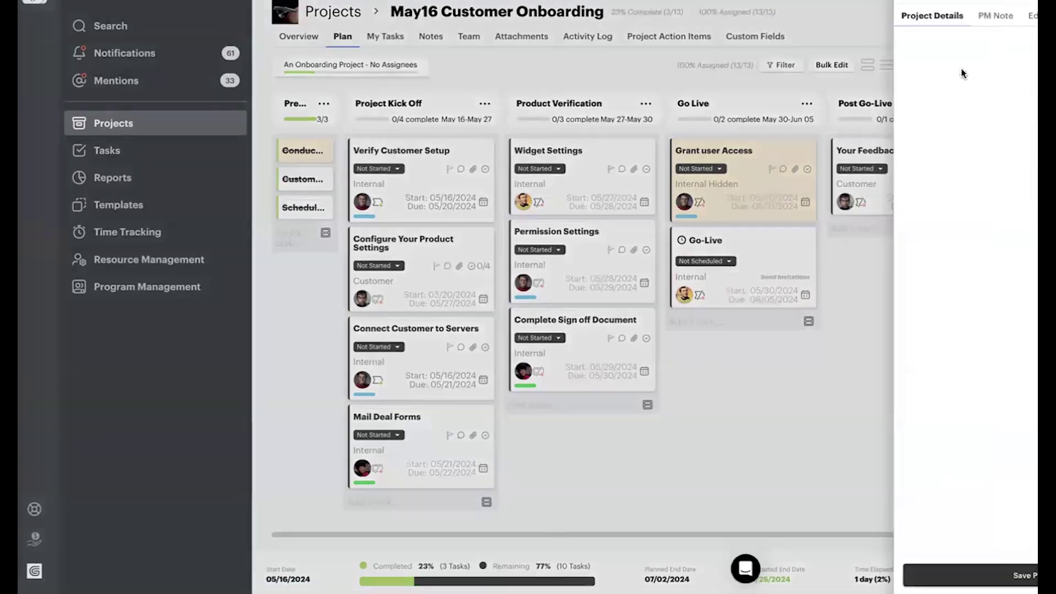
pyautogui.scroll(-8, 839, 201)
pyautogui.scroll(-8, 874, 209)
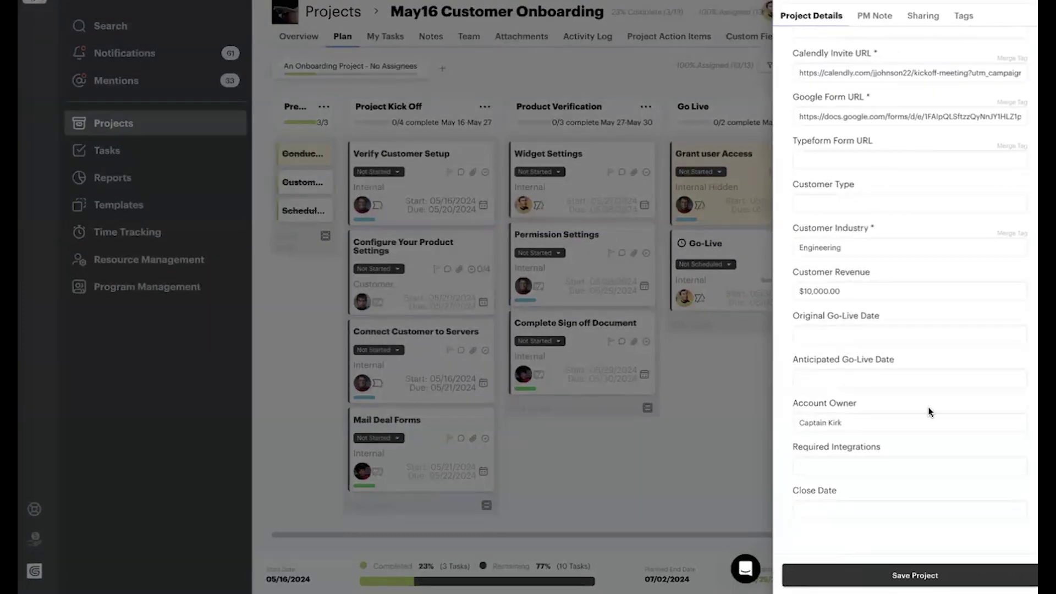
pyautogui.click(863, 469)
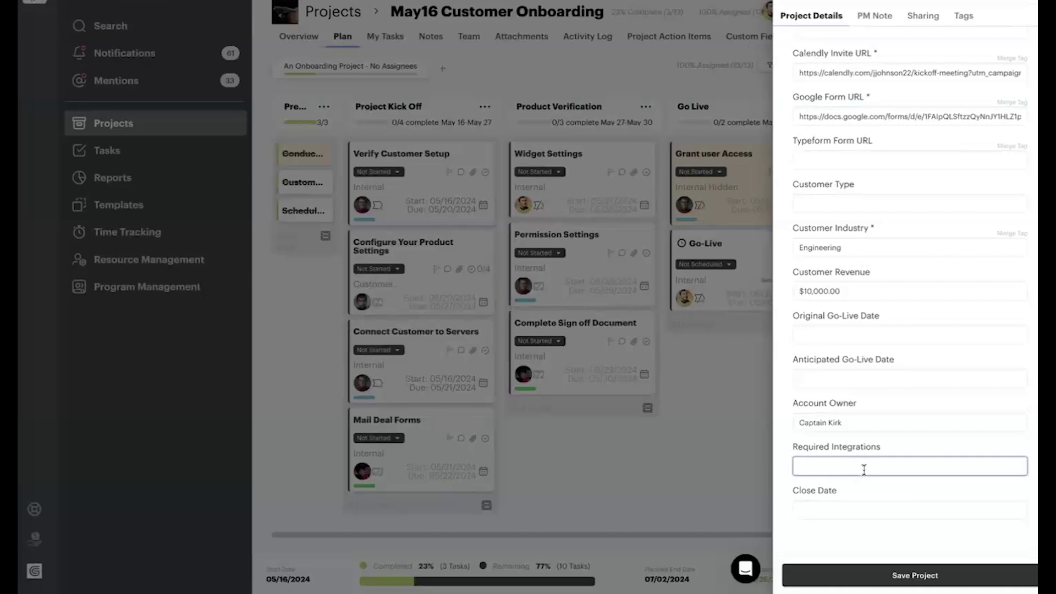
pyautogui.write('Salesforce')
pyautogui.click(858, 570)
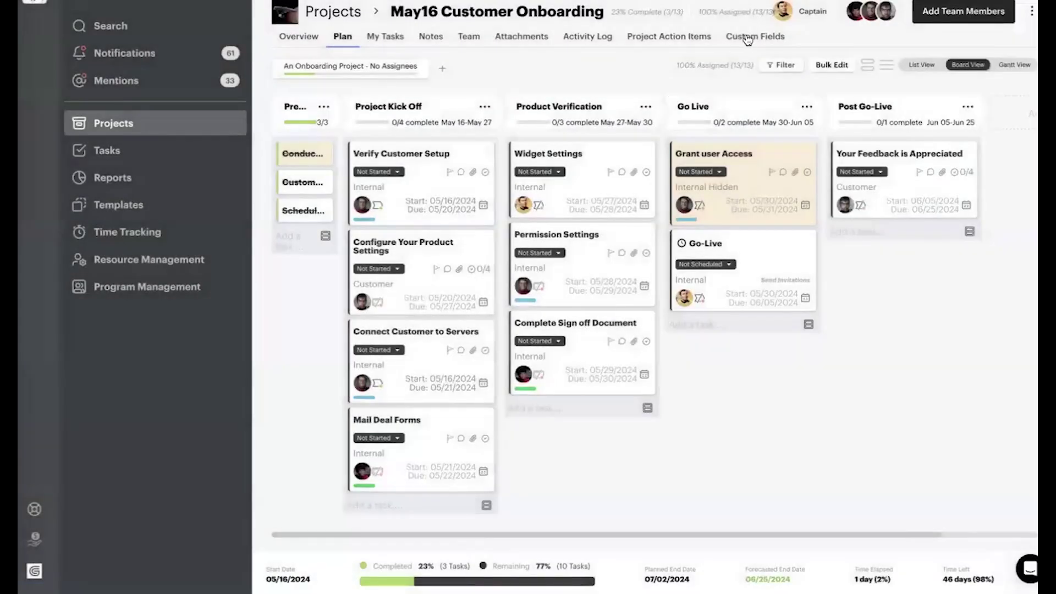
# Check the Required Integrations value among the custom fields of the May16 Customer Onboarding project.
pyautogui.click(755, 36)
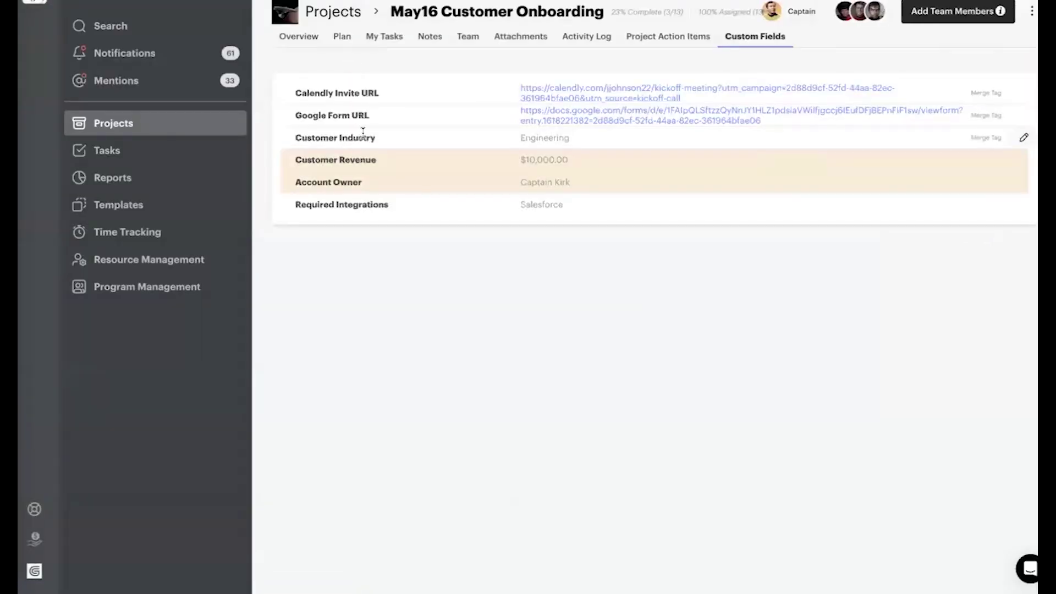
pyautogui.doubleClick(529, 204)
pyautogui.click(411, 213)
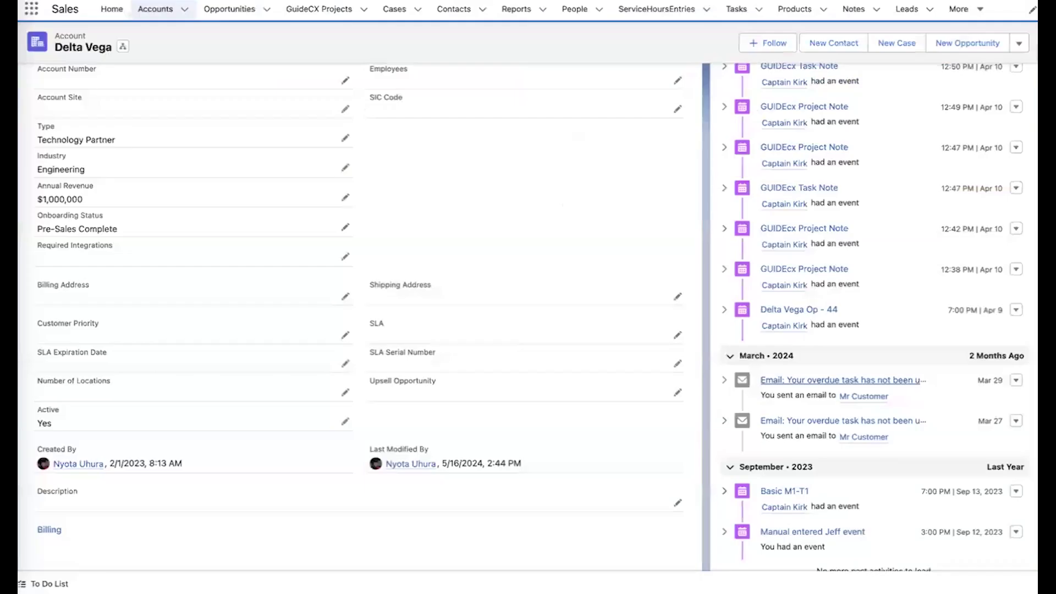
# Switch to Salesforce, reload the Delta Vega account and examine the fields synced from GUIDEcx, including Required Integrations.
pyautogui.press('super+r')
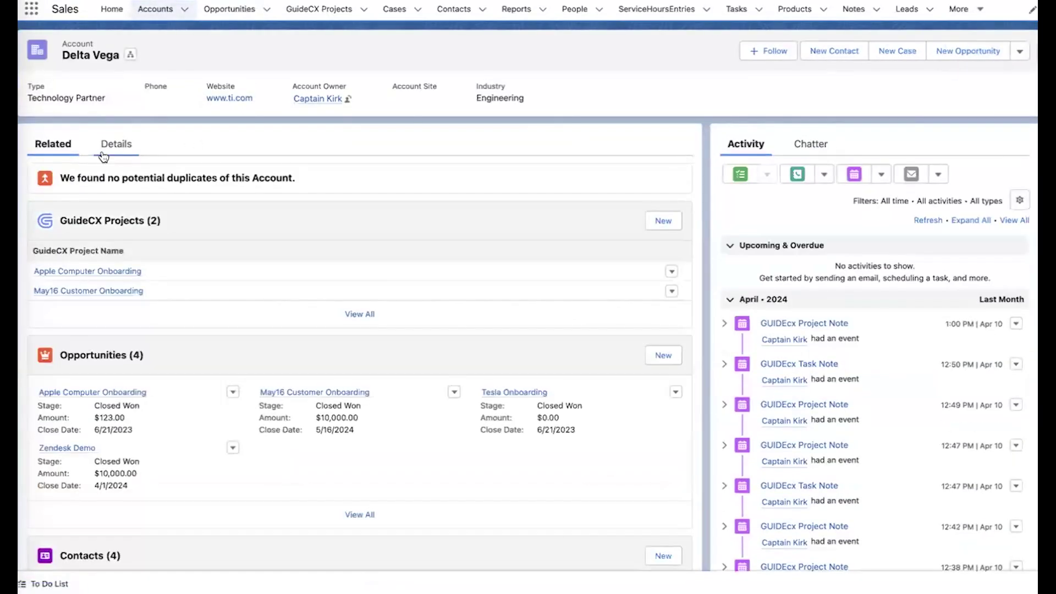
pyautogui.click(114, 144)
pyautogui.scroll(-5, 215, 215)
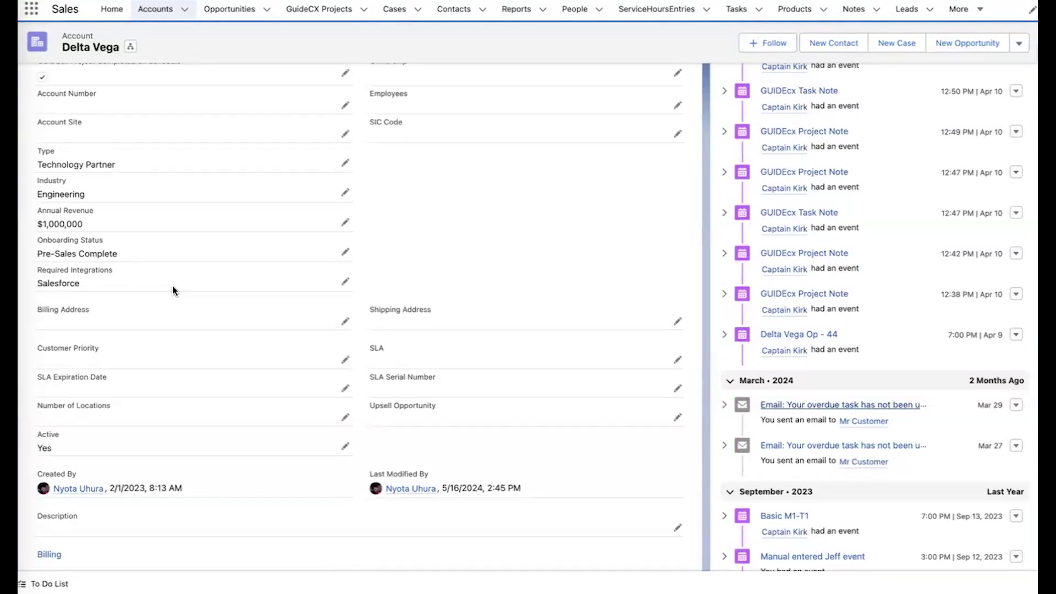
pyautogui.scroll(5, 739, 222)
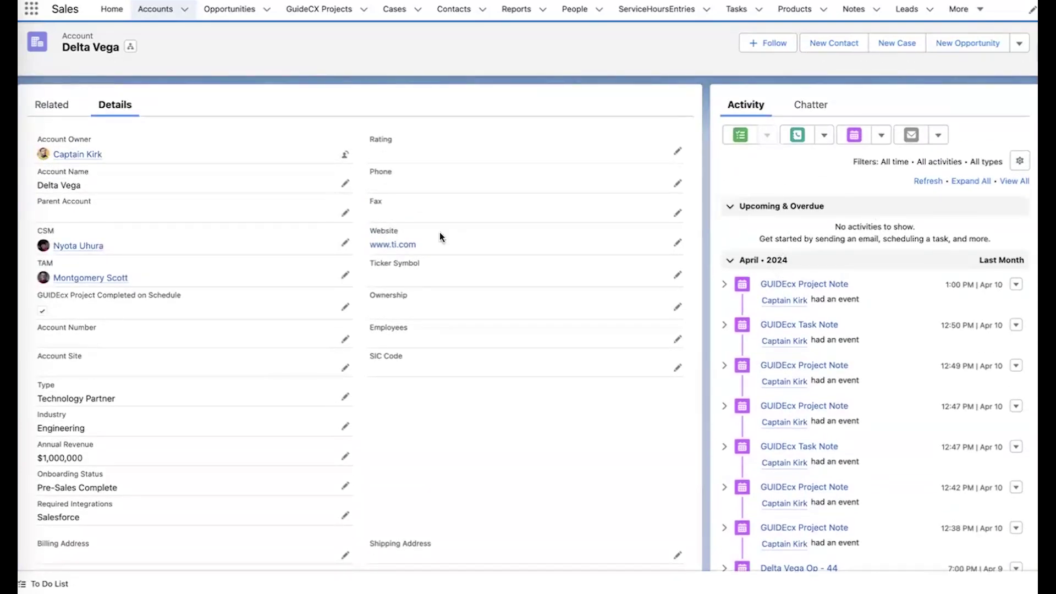
pyautogui.scroll(-5, 219, 238)
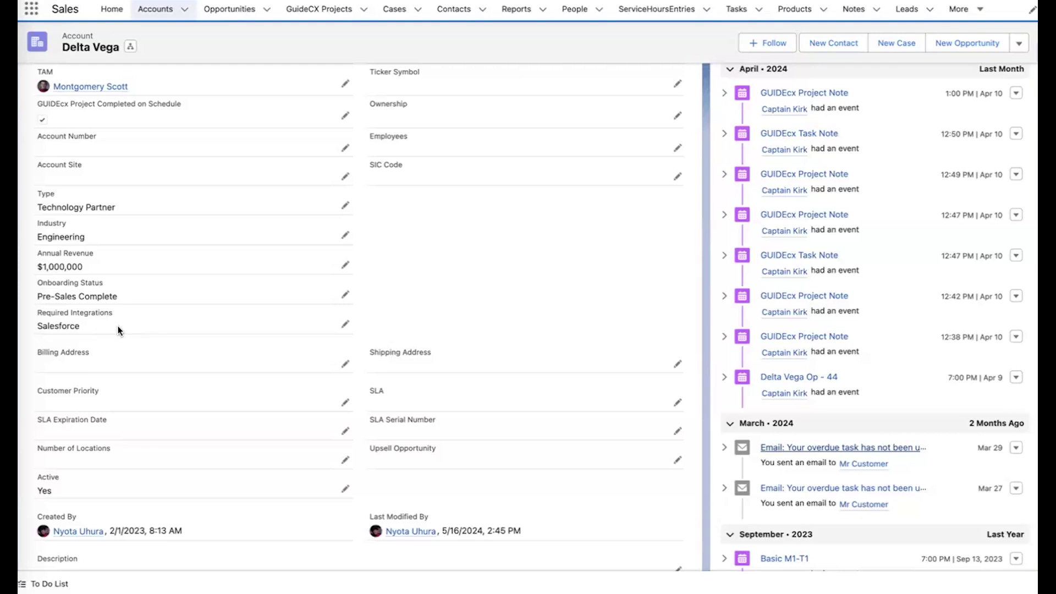
pyautogui.scroll(3, 118, 325)
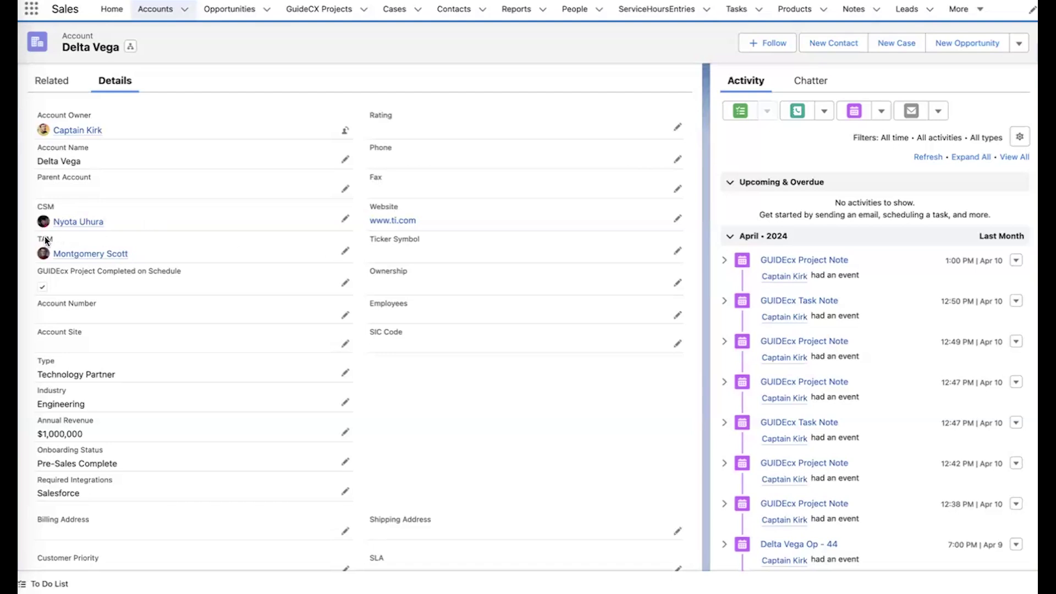
# Replace the Delta Vega account's TAM with the person who is the account owner and save the record.
pyautogui.click(345, 254)
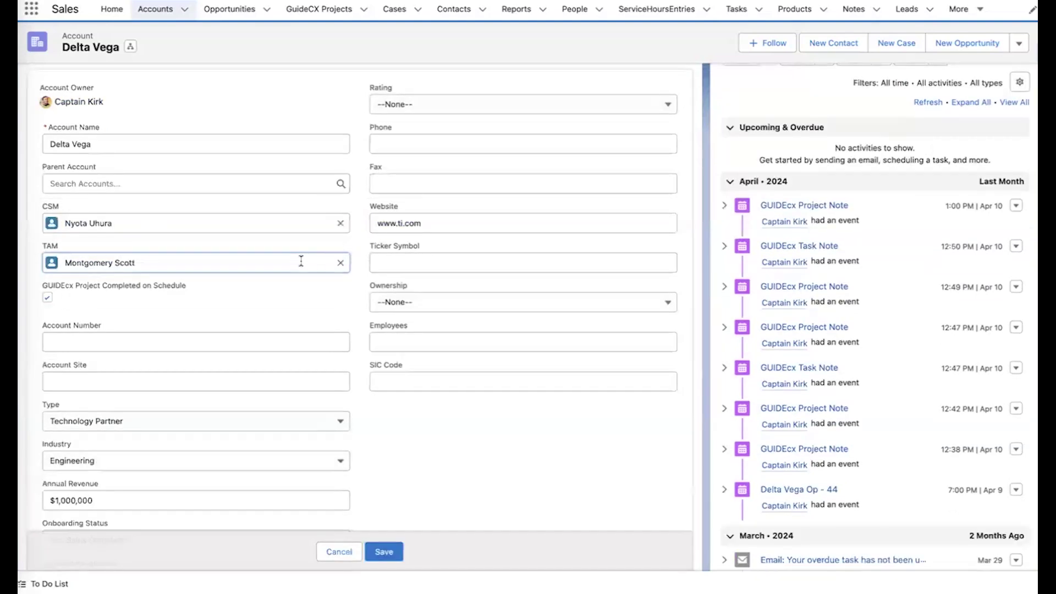
pyautogui.click(340, 263)
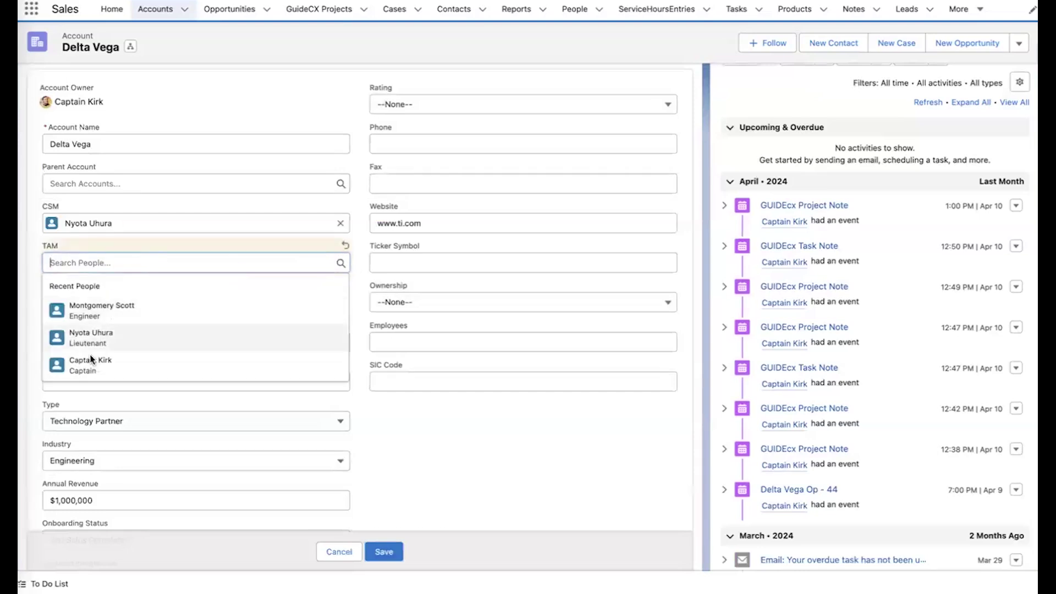
pyautogui.click(89, 360)
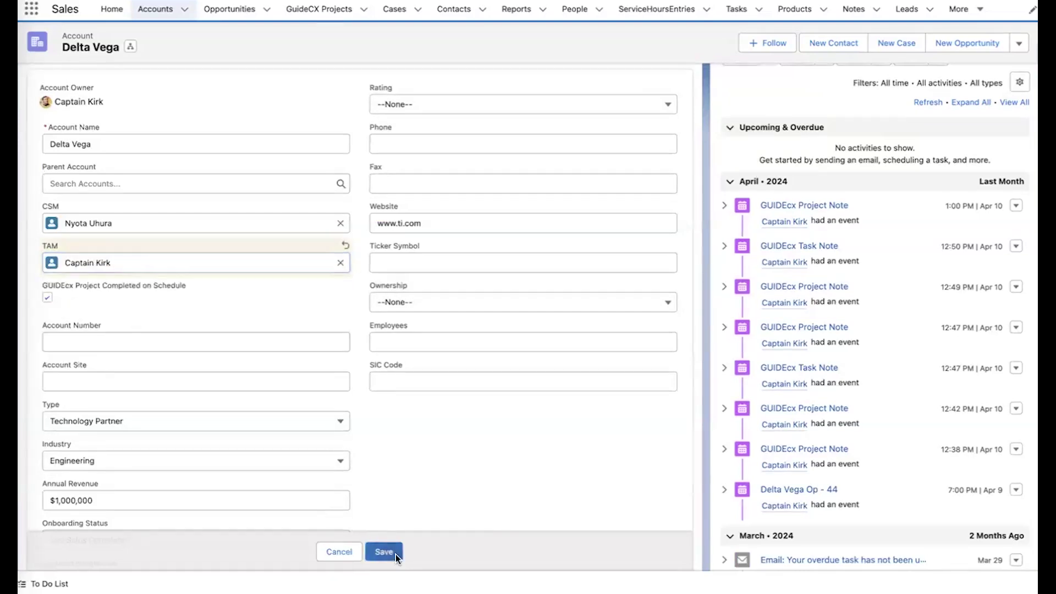
pyautogui.click(384, 551)
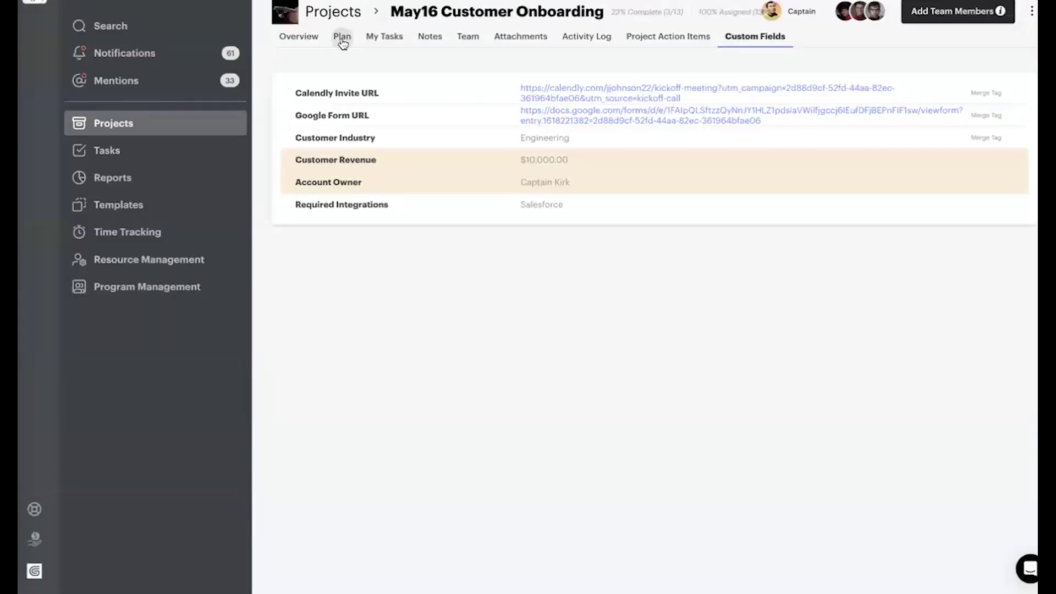
# Switch to GUIDEcx and view the May16 Customer Onboarding plan as a board with the Pre-Kickoff column expanded.
pyautogui.click(342, 38)
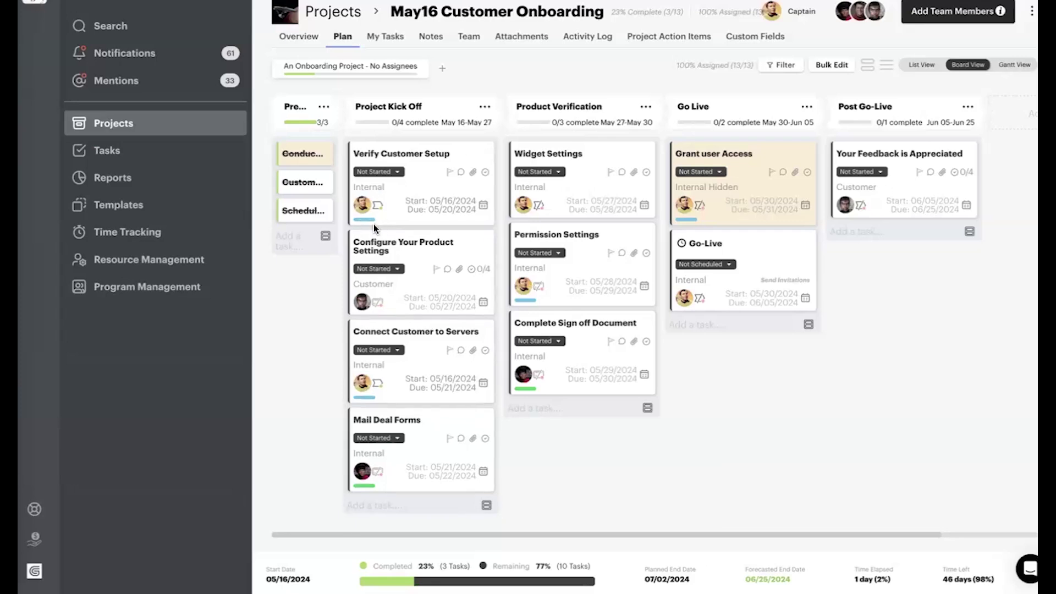
pyautogui.click(867, 64)
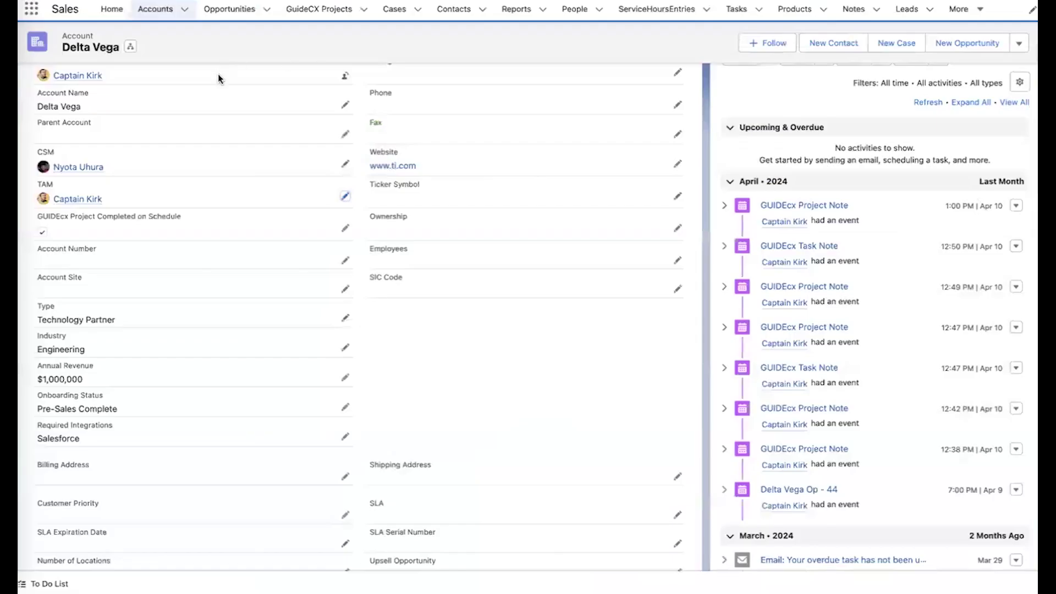
# Switch to Salesforce, open the May16 Customer Onboarding opportunity and open its related GuideCX project record.
pyautogui.scroll(3, 218, 73)
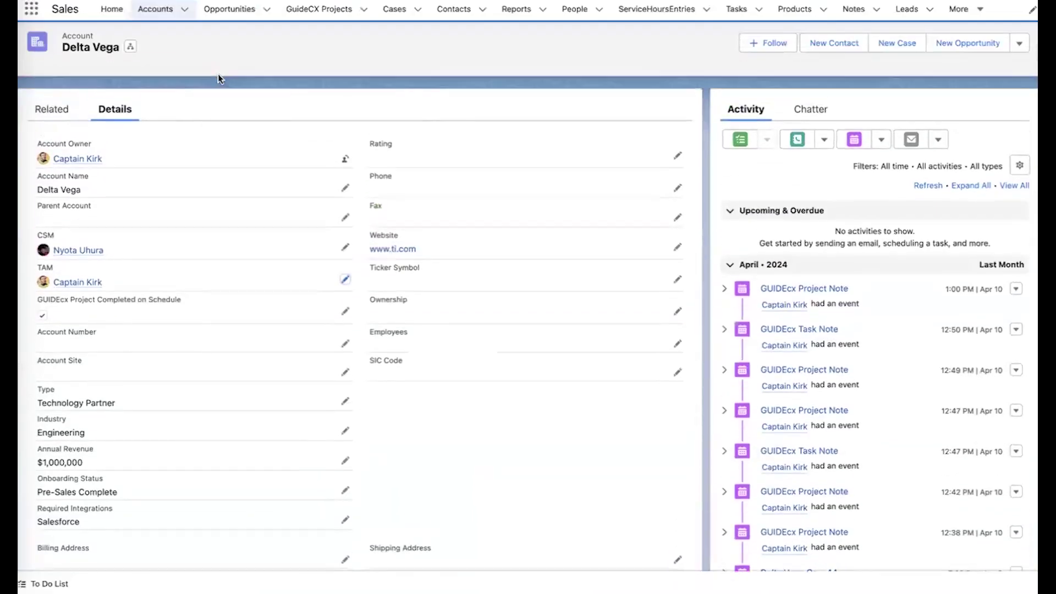
pyautogui.click(234, 11)
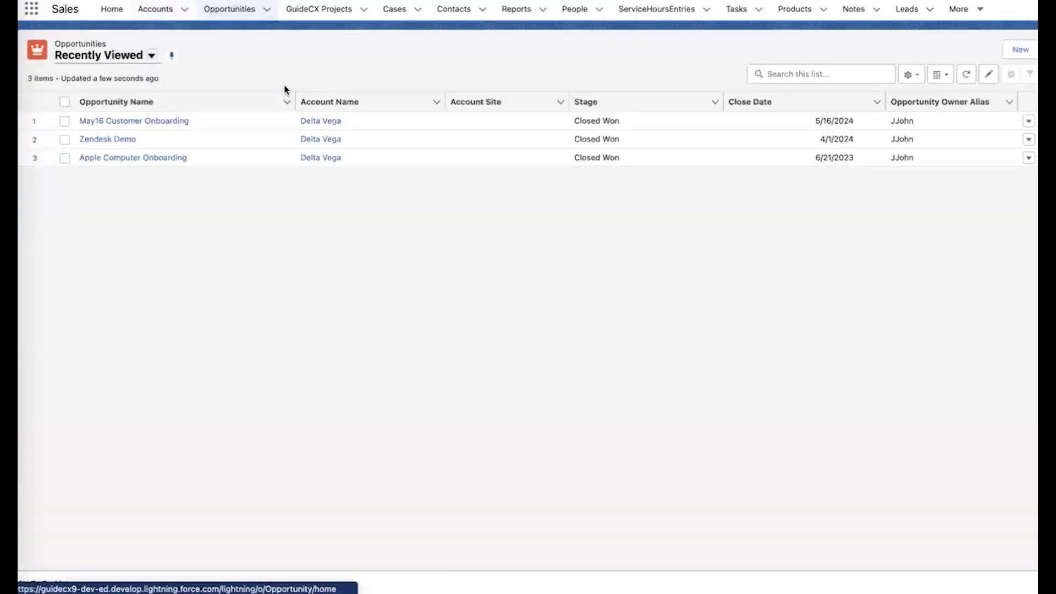
pyautogui.click(158, 124)
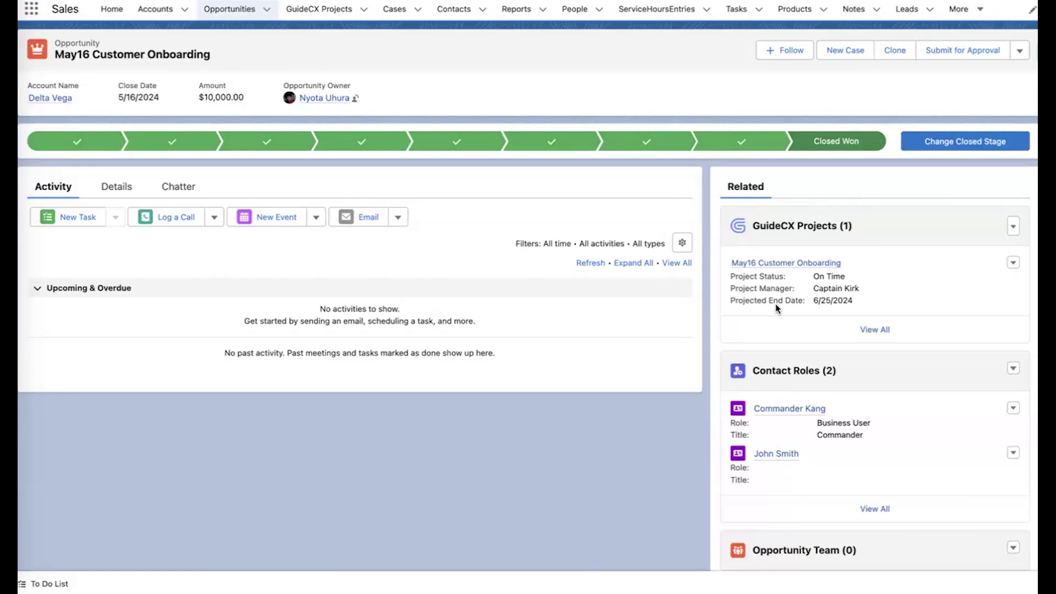
pyautogui.click(785, 264)
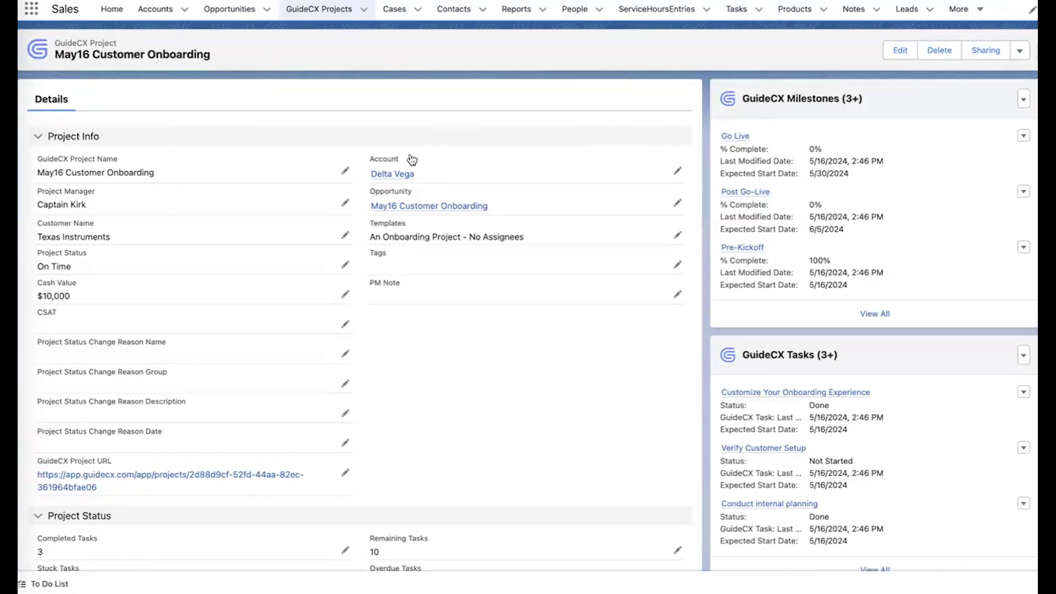
# Examine the GuideCX project's info, project status, team members and task status sections, along with its related milestones and tasks.
pyautogui.scroll(-5, 506, 184)
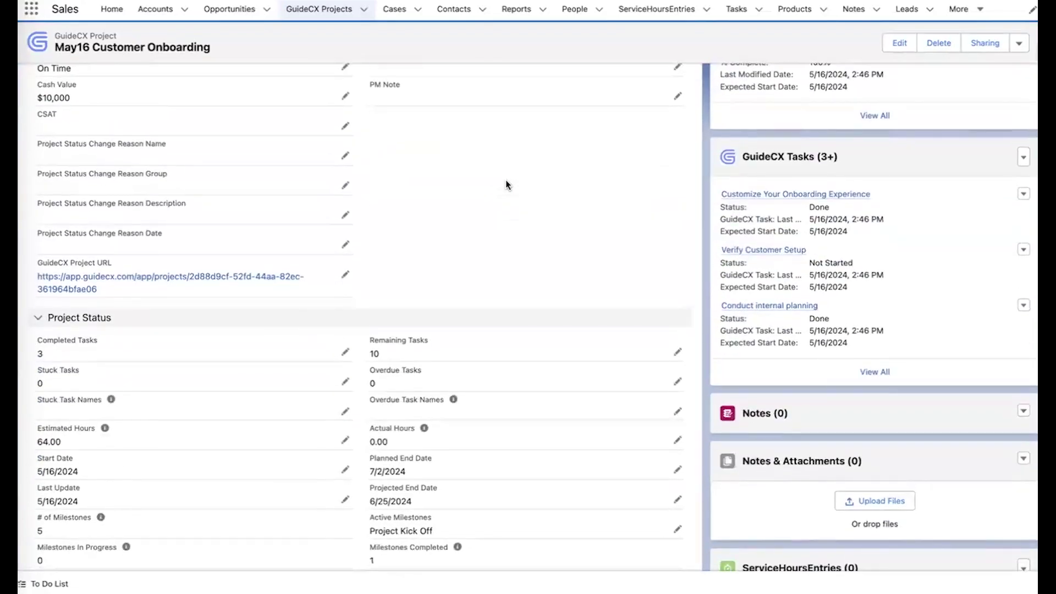
pyautogui.scroll(-5, 506, 184)
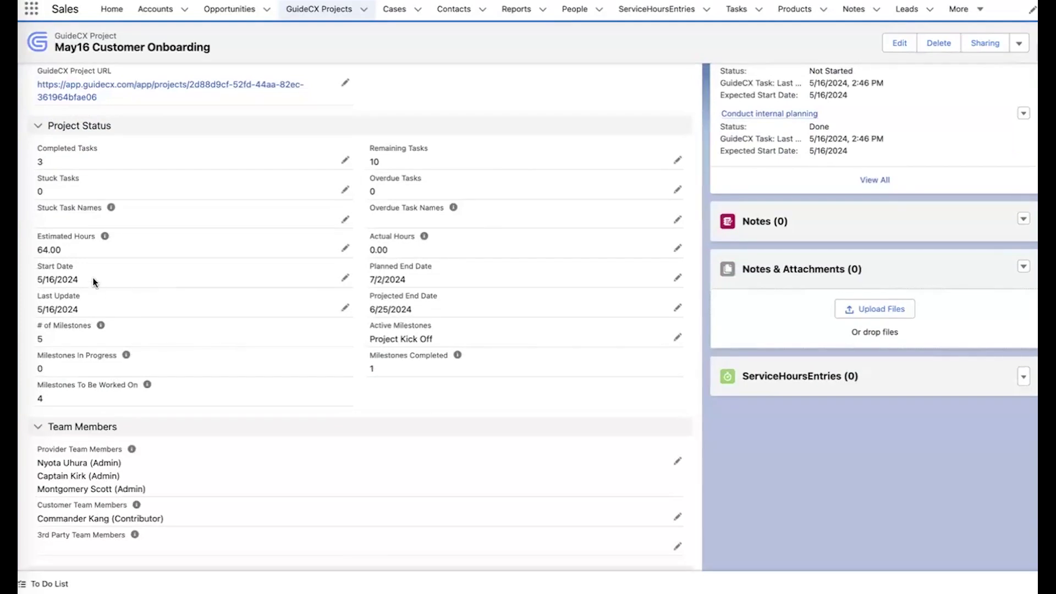
pyautogui.scroll(-5, 137, 313)
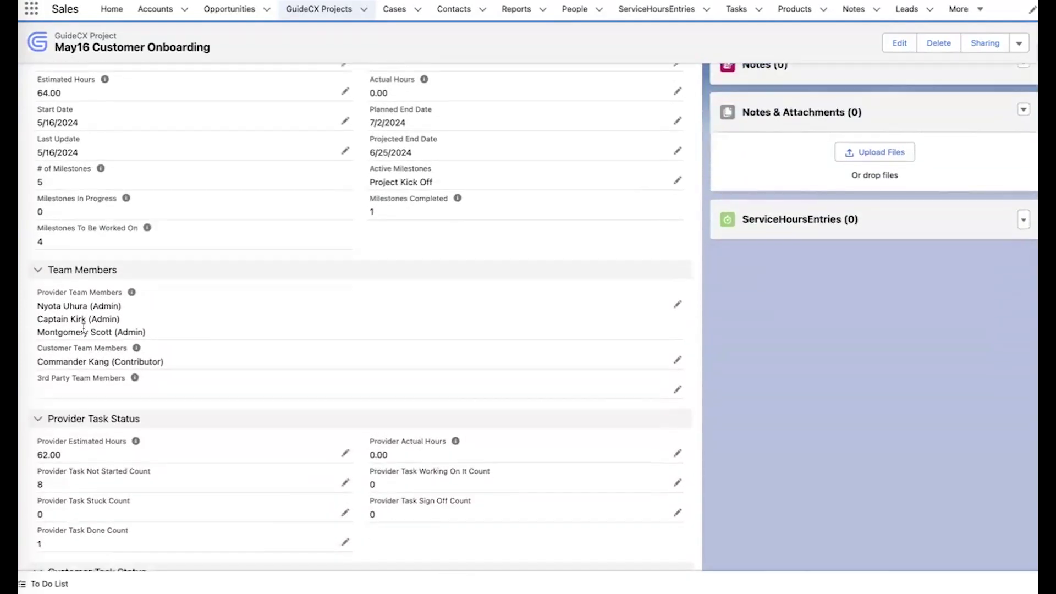
pyautogui.scroll(-8, 208, 340)
pyautogui.scroll(20, 209, 340)
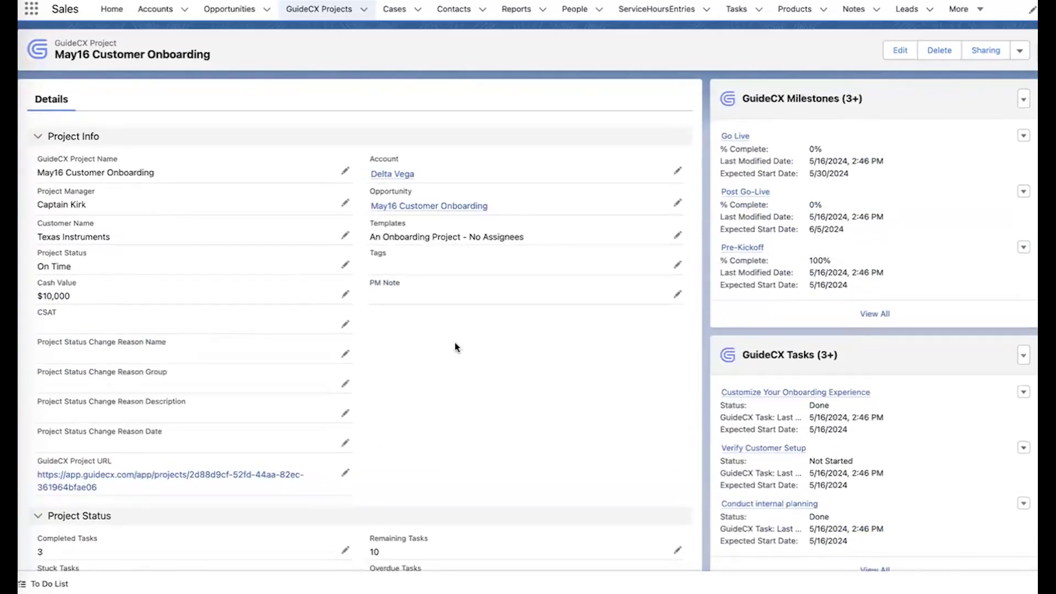
pyautogui.scroll(-1, 794, 334)
pyautogui.scroll(-2, 793, 329)
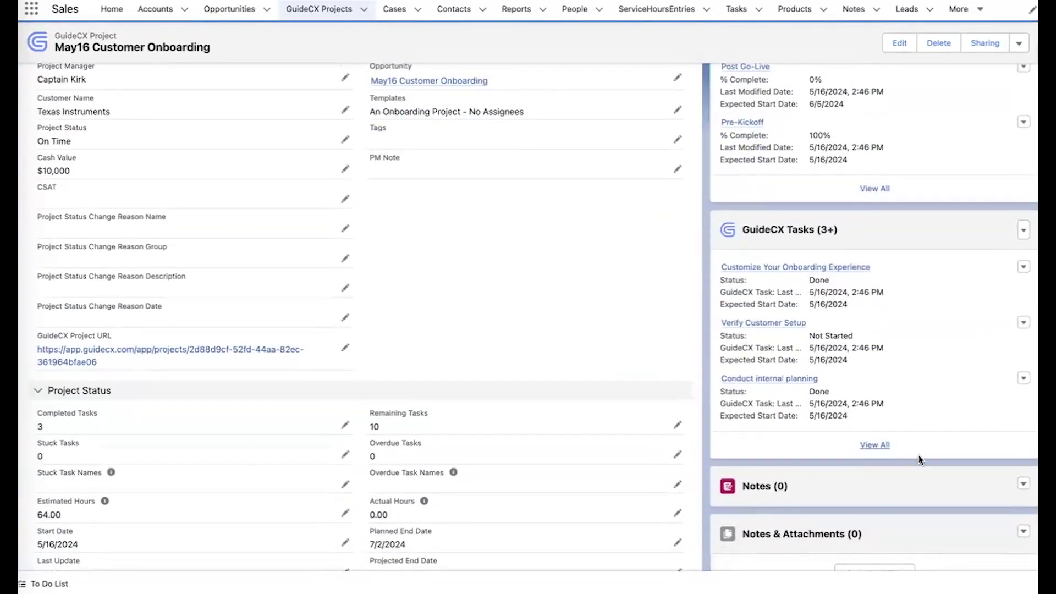
# Review the full list of the project's GuideCX tasks and go back to the GuideCX Projects list.
pyautogui.click(866, 445)
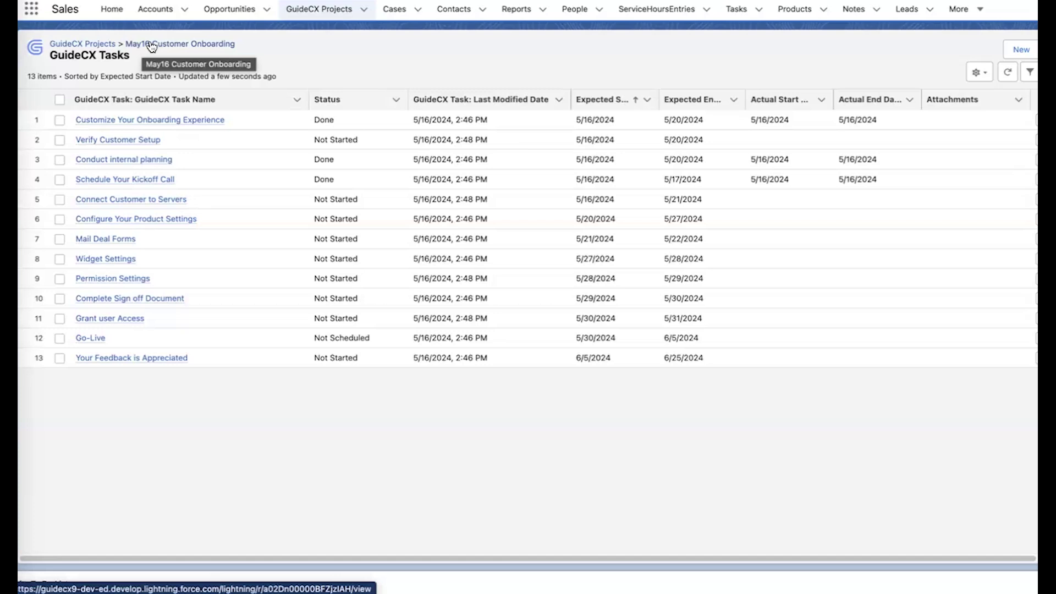
pyautogui.click(83, 43)
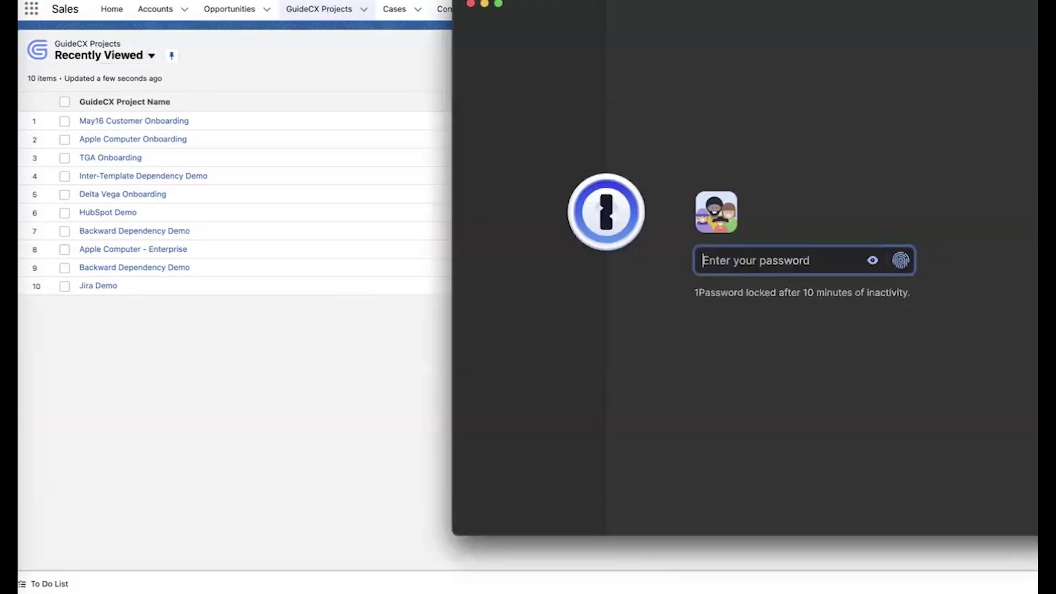
# Dismiss the 1Password window, check the new-project notification in Slack's recipe-builder channel and return to May16 Customer Onboarding in GUIDEcx.
pyautogui.click(486, 4)
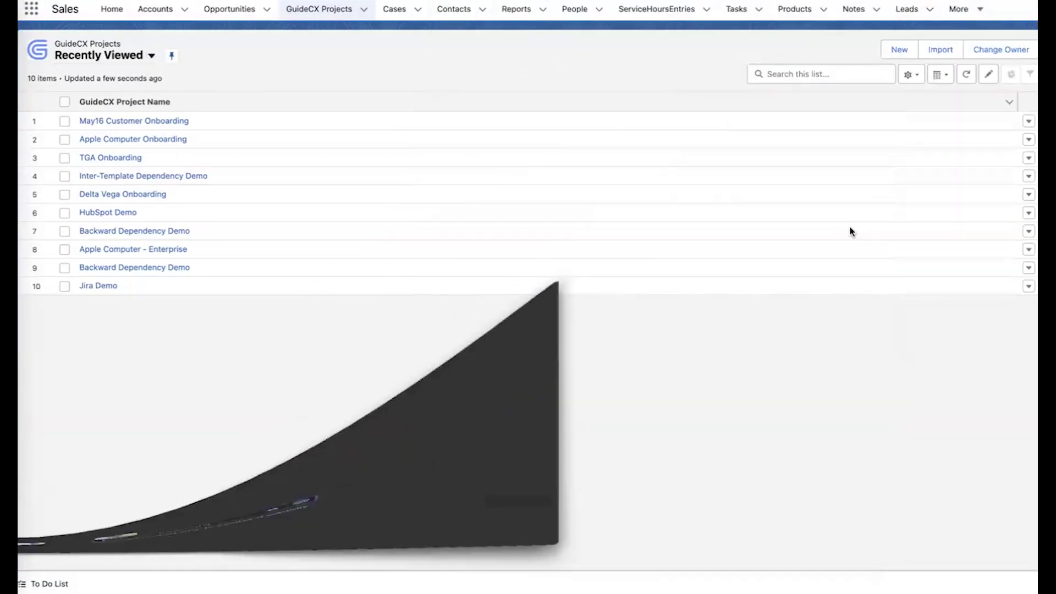
pyautogui.press('super+Tab')
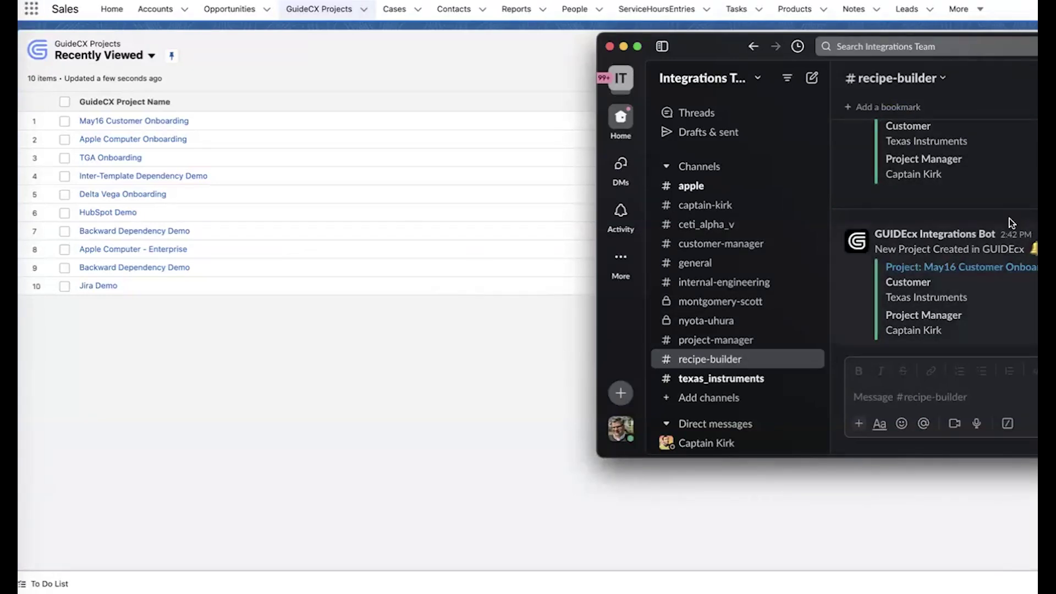
pyautogui.click(942, 234)
pyautogui.click(969, 274)
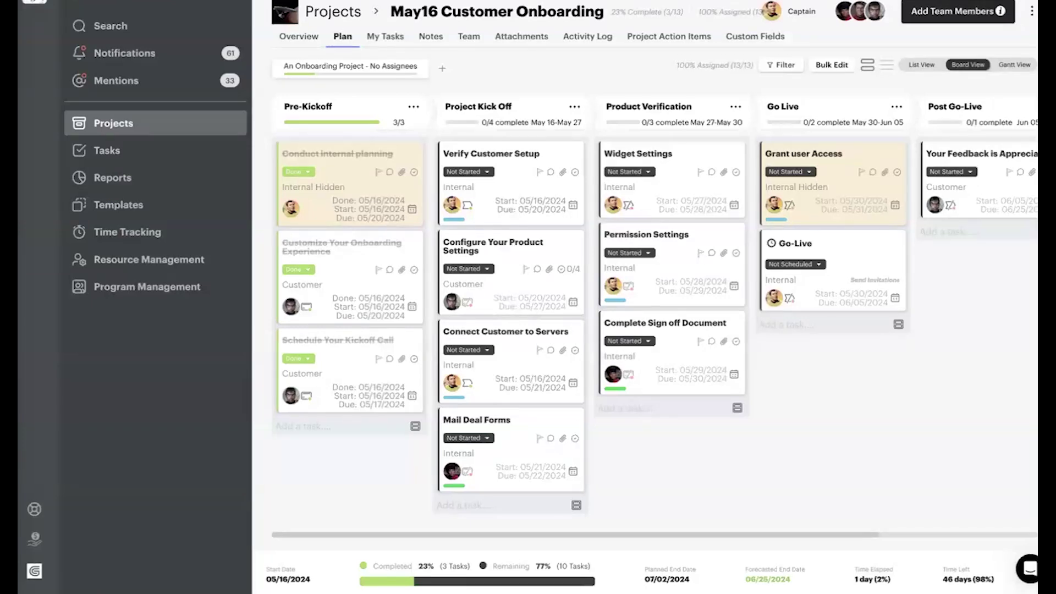
pyautogui.press('super+Tab')
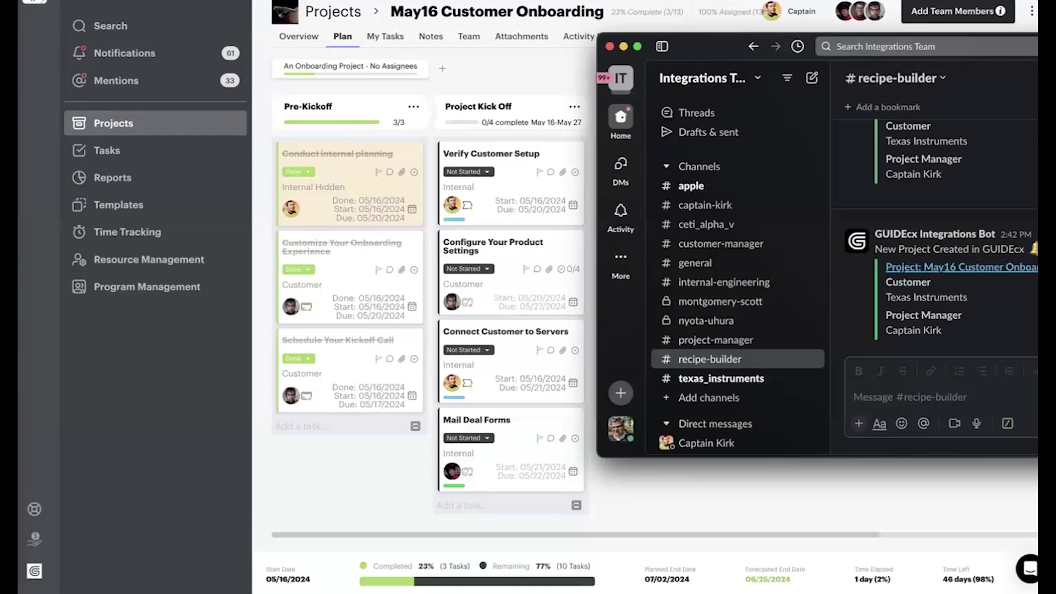
pyautogui.click(503, 61)
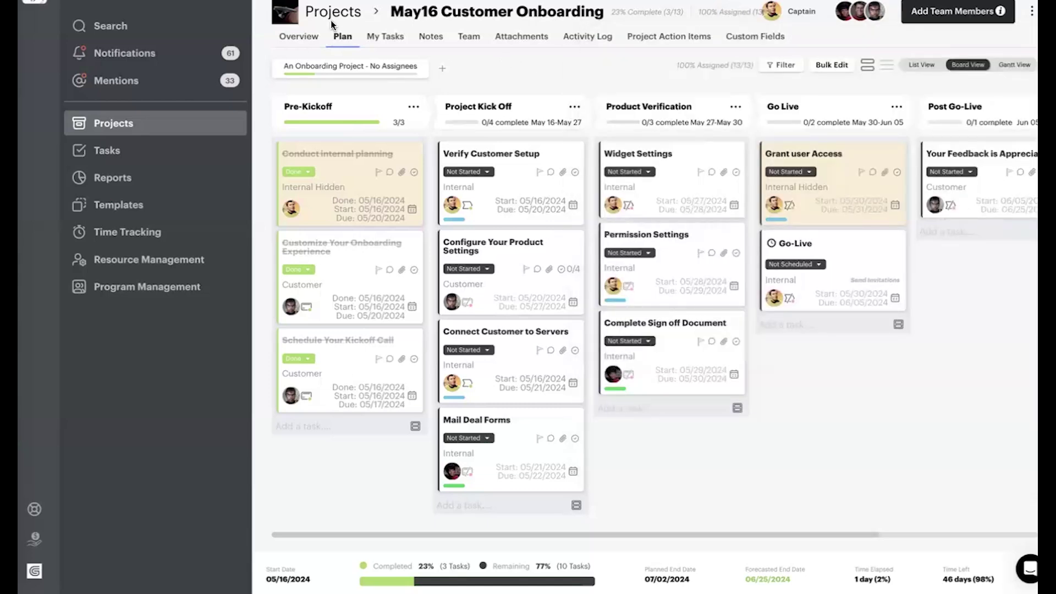
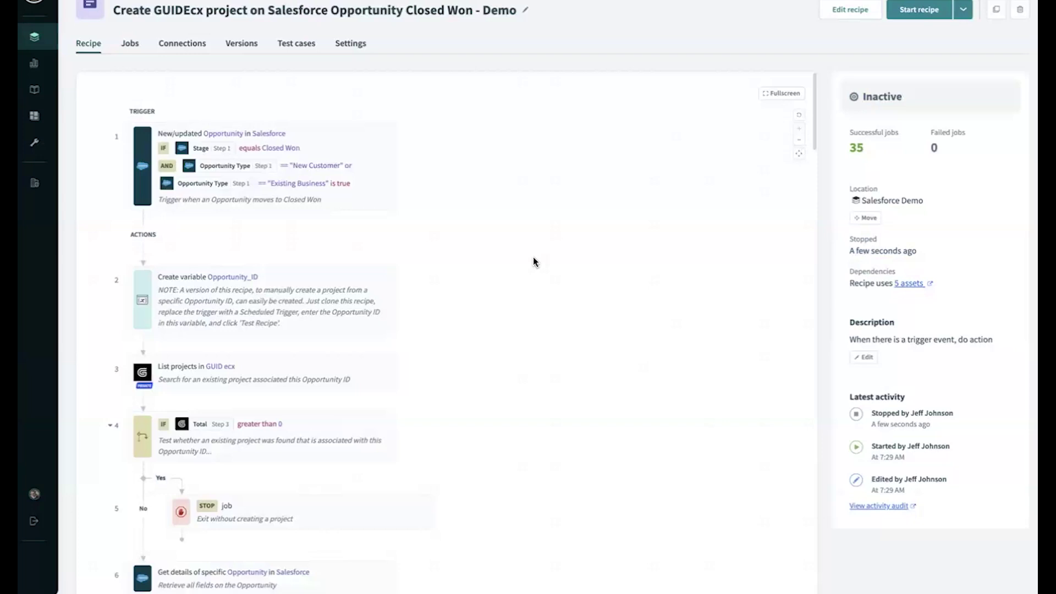
# Look through the steps of the recipe "Create GUIDEcx project on Salesforce Opportunity Closed Won - Demo" and return to its first actions.
pyautogui.scroll(-8, 533, 257)
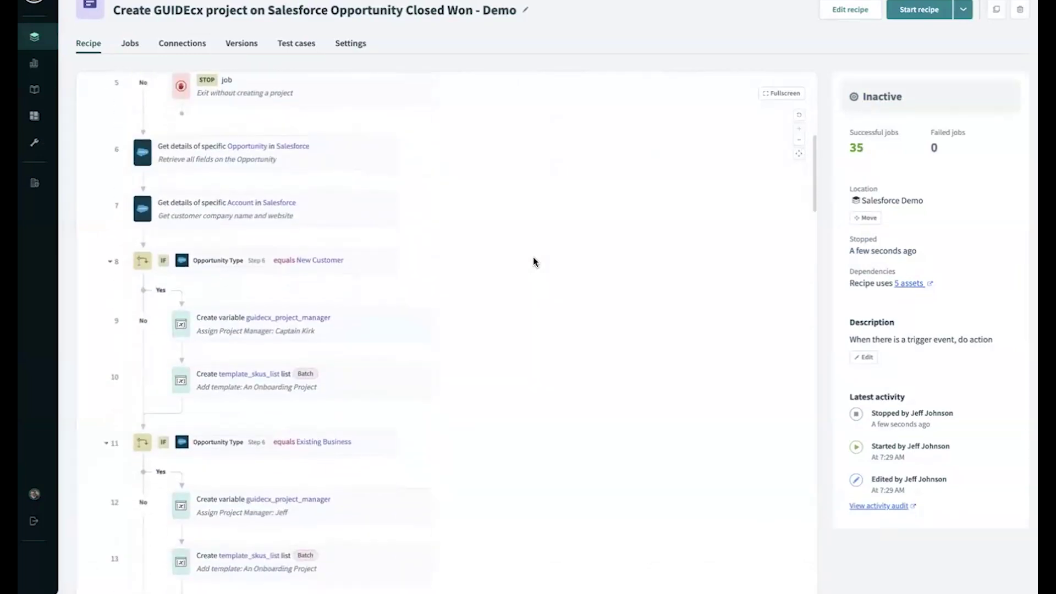
pyautogui.scroll(-7, 533, 256)
pyautogui.scroll(-18, 533, 256)
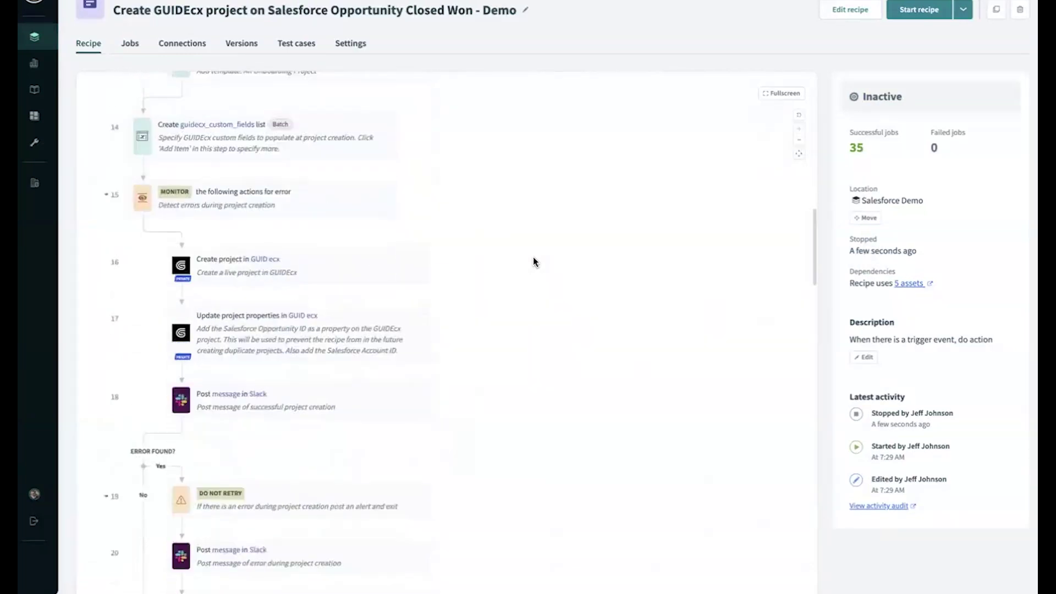
pyautogui.scroll(-6, 533, 256)
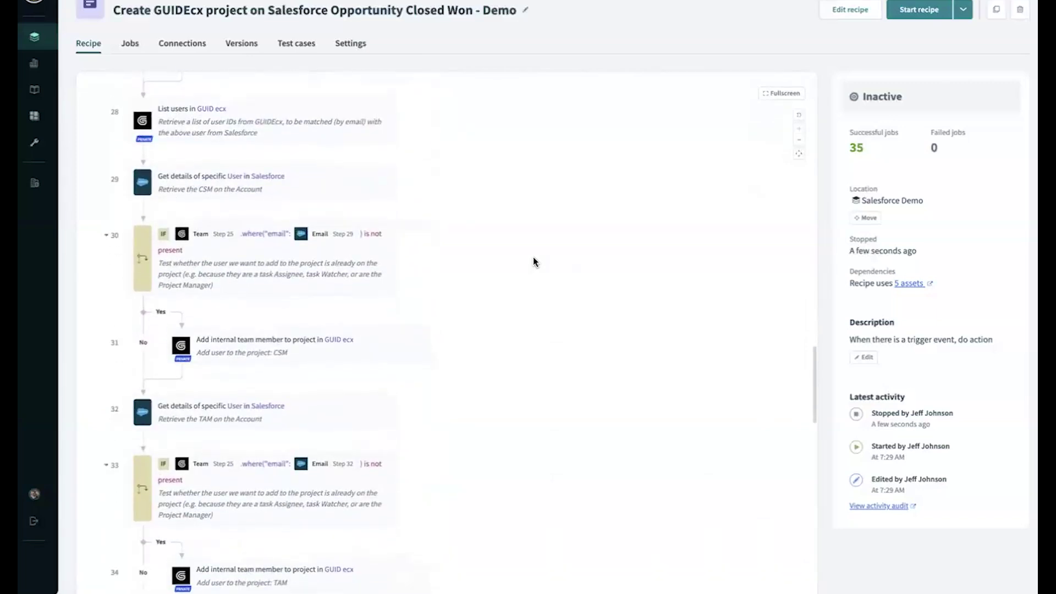
pyautogui.scroll(-5, 533, 257)
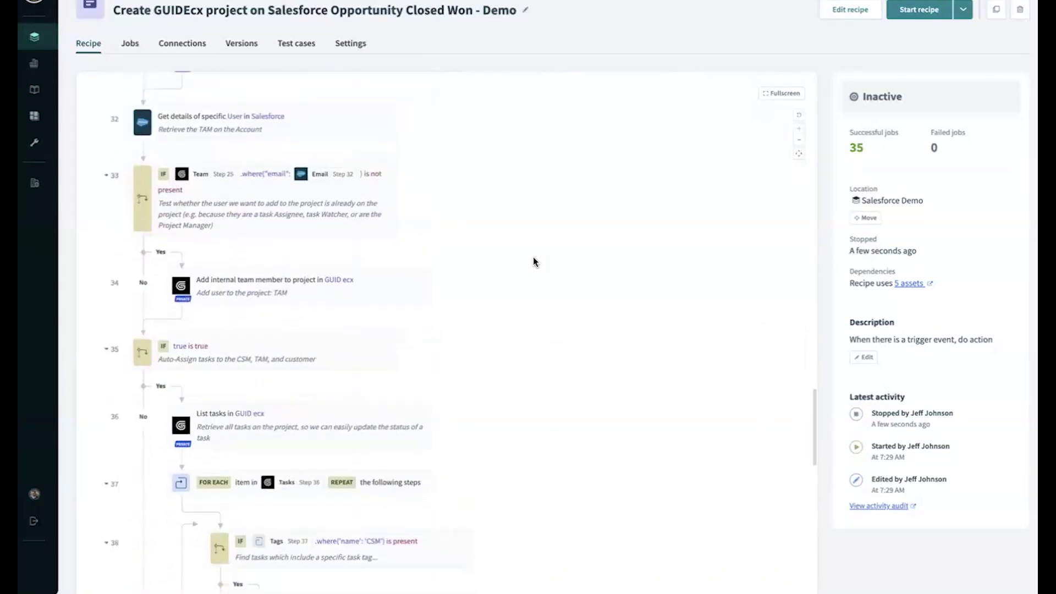
pyautogui.scroll(20, 533, 256)
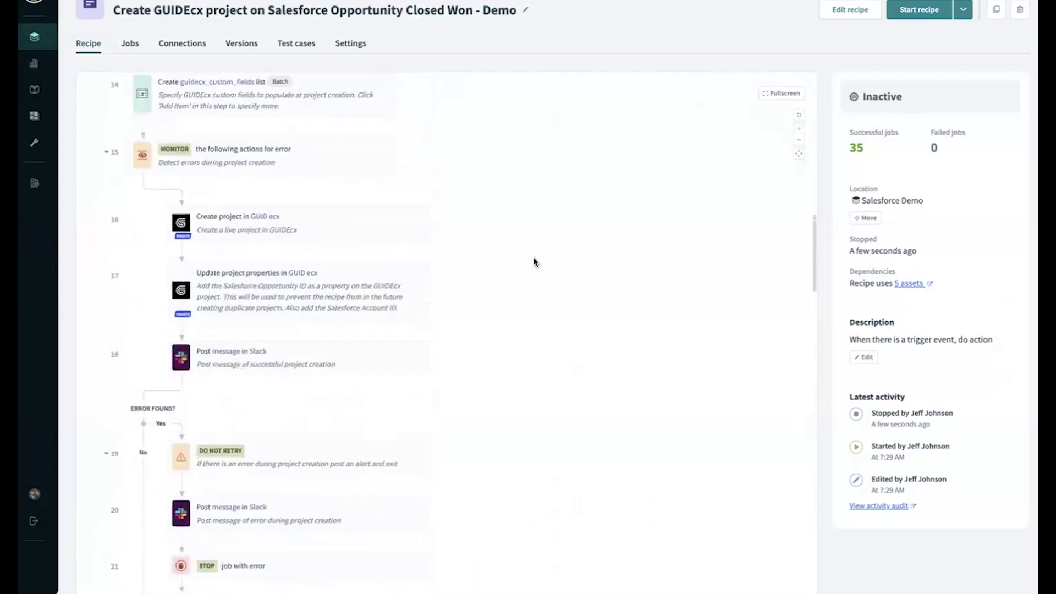
pyautogui.scroll(5, 533, 256)
pyautogui.scroll(10, 533, 256)
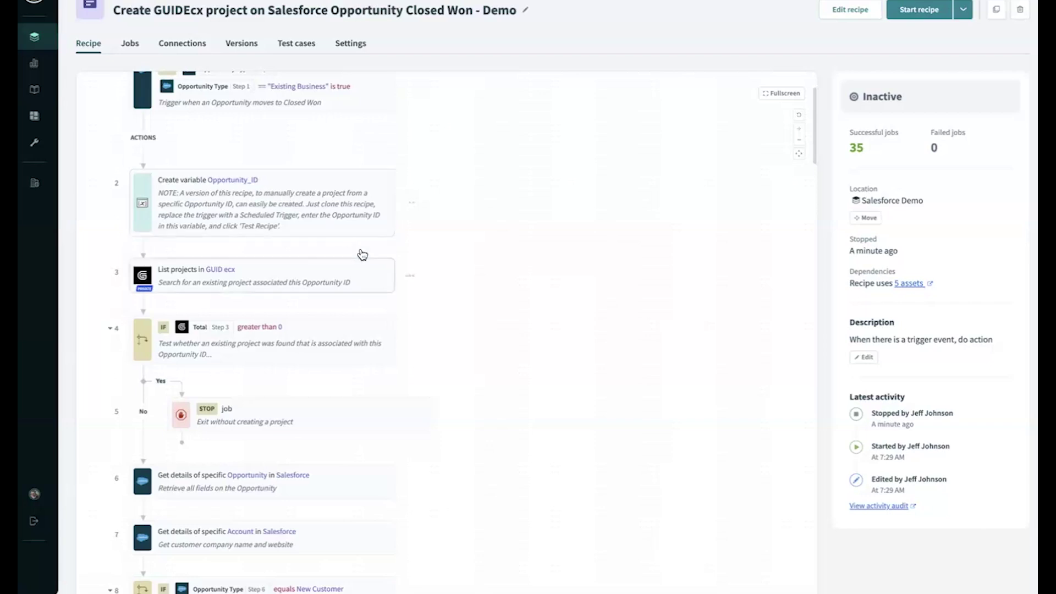
# Examine the recipe's New Customer and Existing Business branches that assign the project manager and template.
pyautogui.scroll(-1, 373, 271)
pyautogui.scroll(-7, 373, 270)
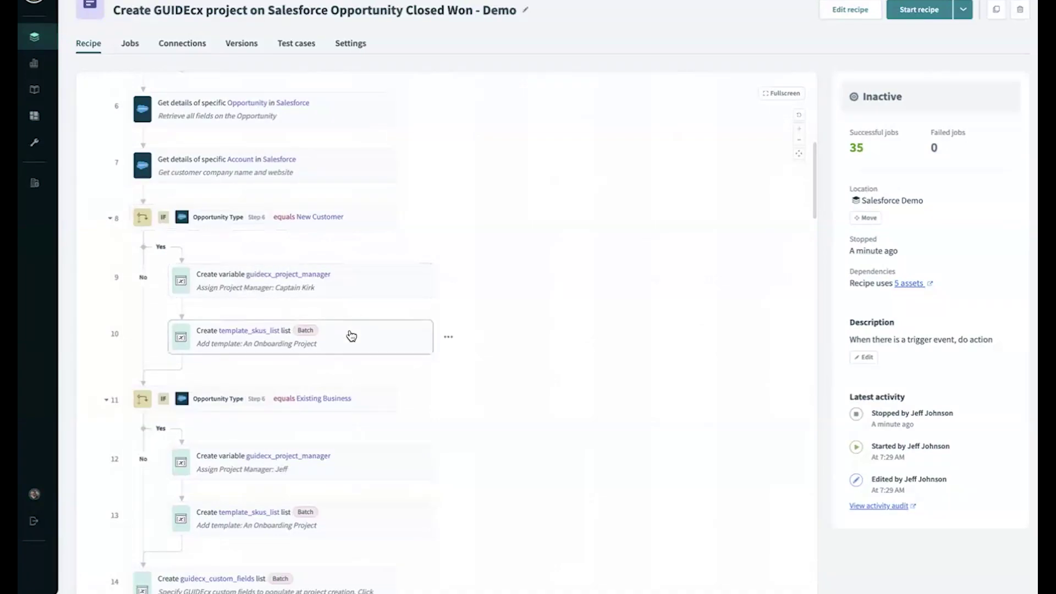
pyautogui.scroll(-1, 351, 336)
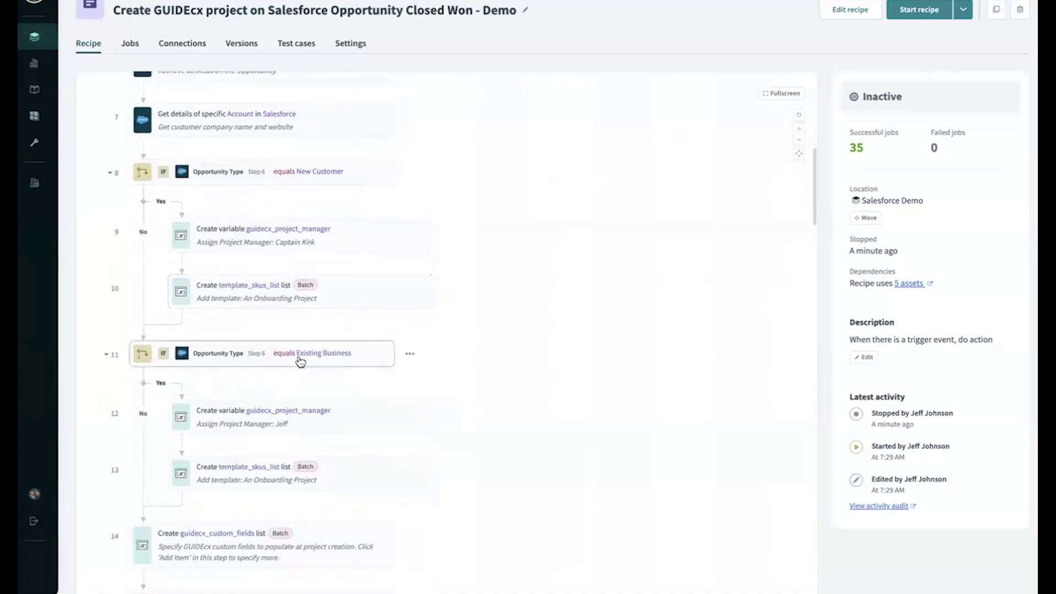
pyautogui.scroll(-1, 344, 391)
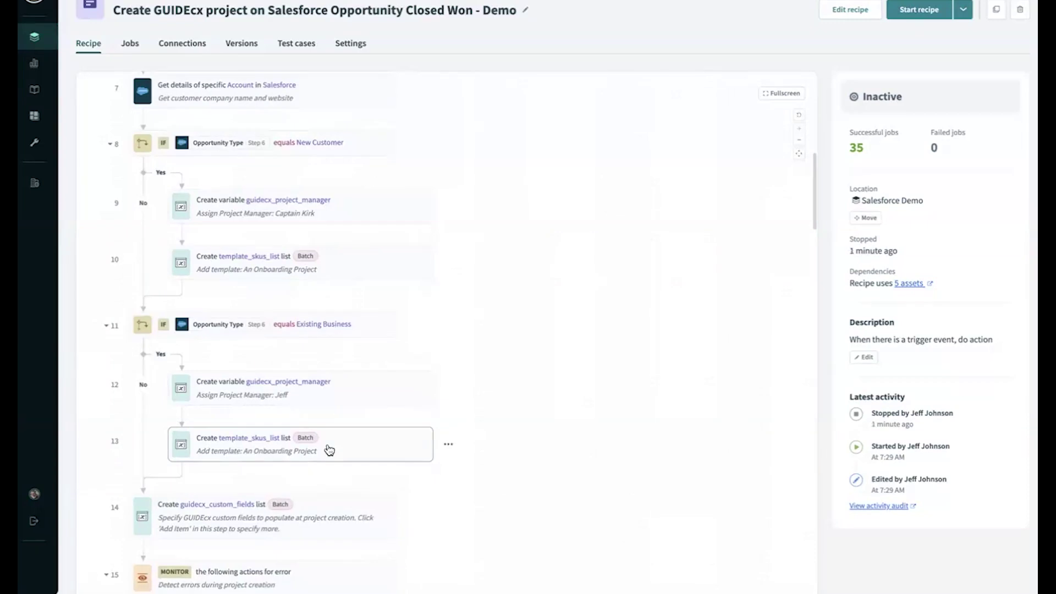
pyautogui.moveTo(208, 145)
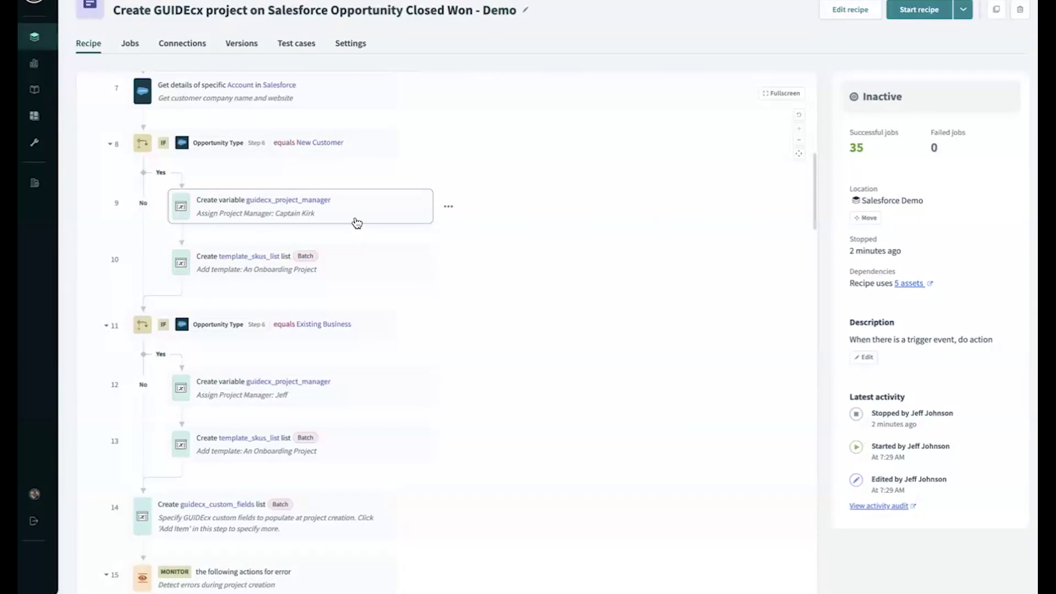
# Open the template_skus_list action in the New Customer branch and check the template SKU of its first item.
pyautogui.click(353, 262)
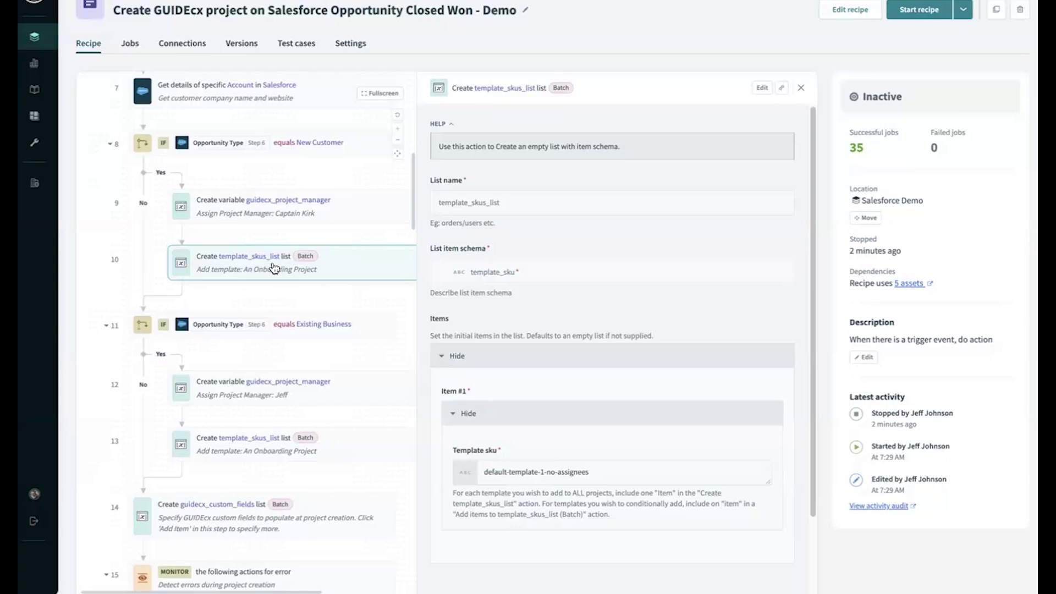
pyautogui.scroll(-1, 445, 278)
pyautogui.scroll(-3, 445, 276)
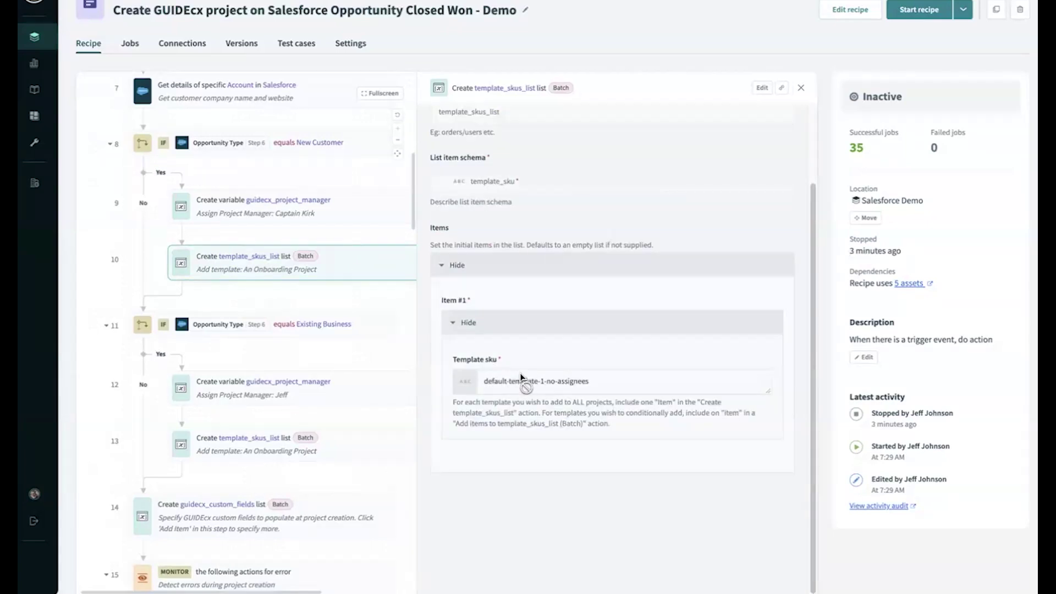
# Edit the recipe and add an IF condition after the Existing Business branch, before the guidecx_custom_fields list action.
pyautogui.scroll(-10, 390, 368)
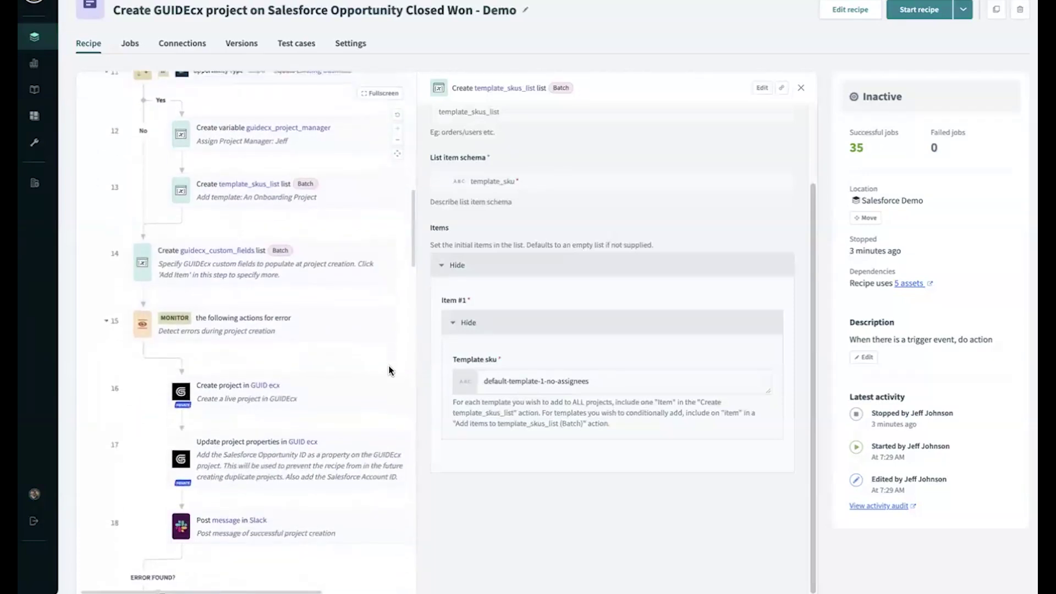
pyautogui.scroll(10, 390, 368)
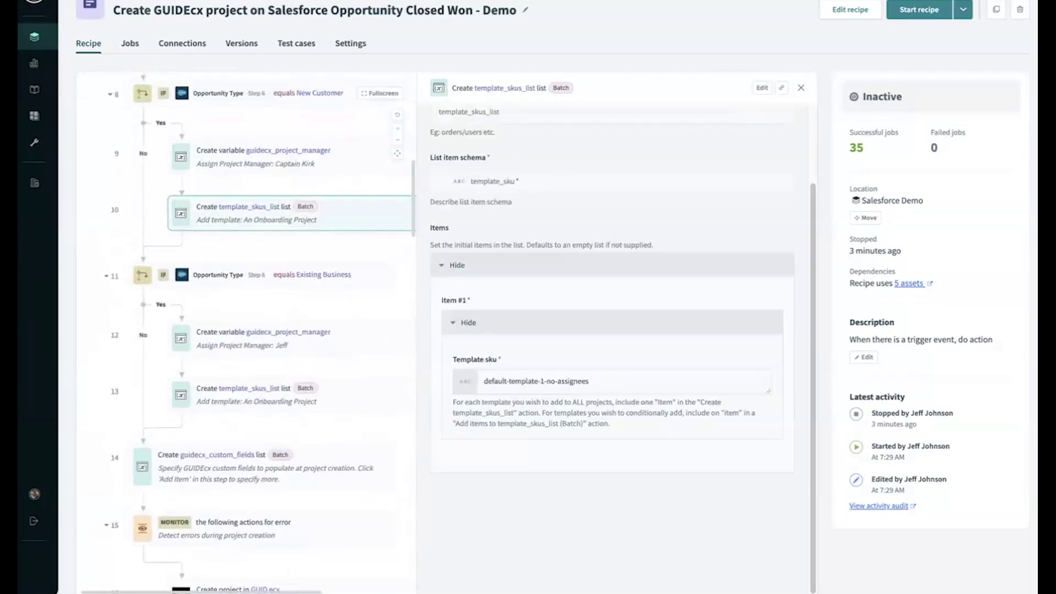
pyautogui.click(853, 10)
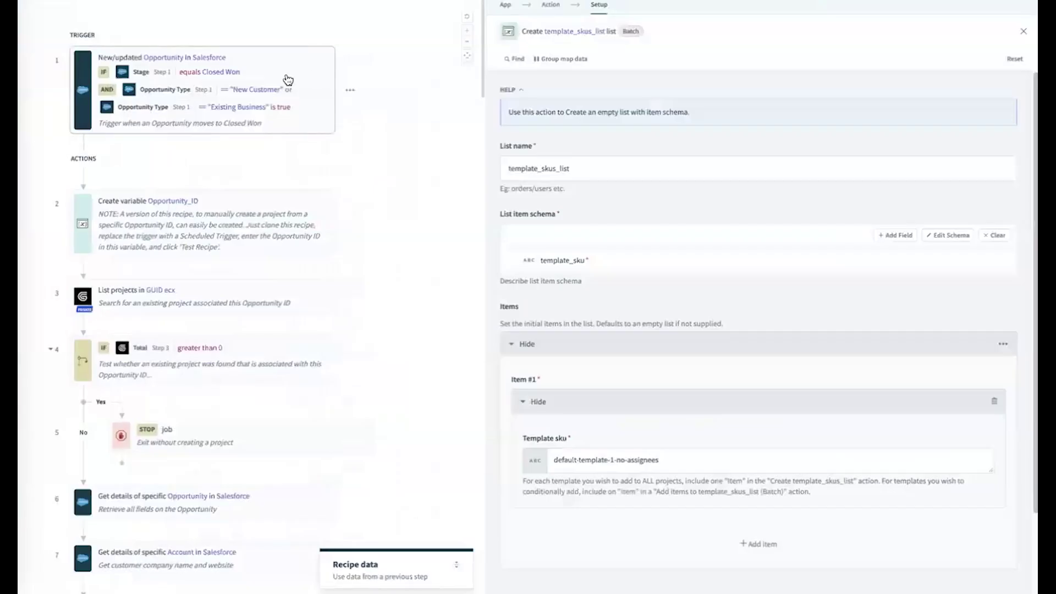
pyautogui.scroll(-5, 272, 159)
pyautogui.scroll(-4, 249, 174)
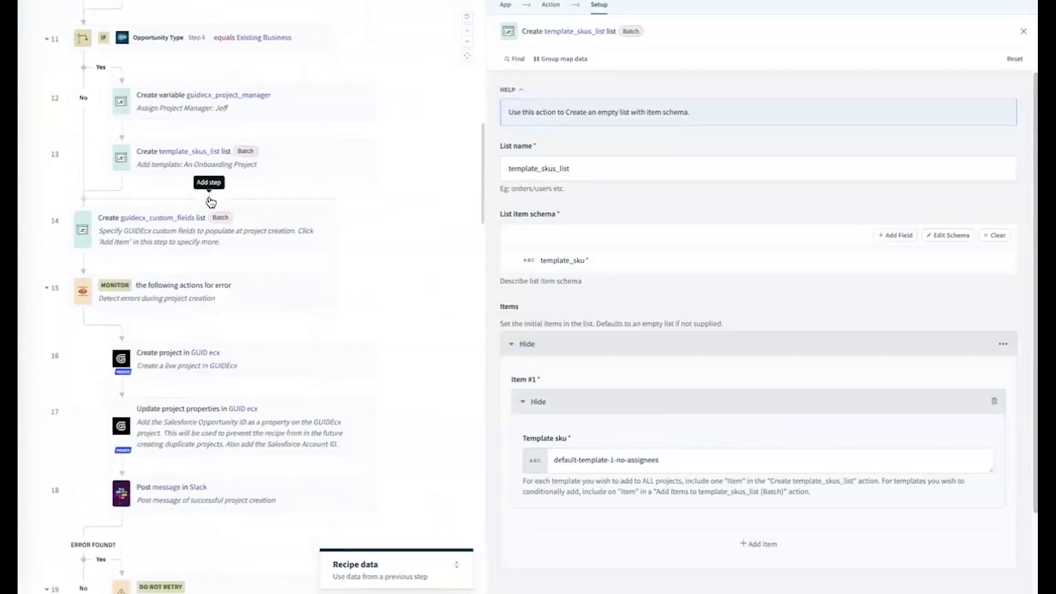
pyautogui.click(211, 200)
pyautogui.click(137, 221)
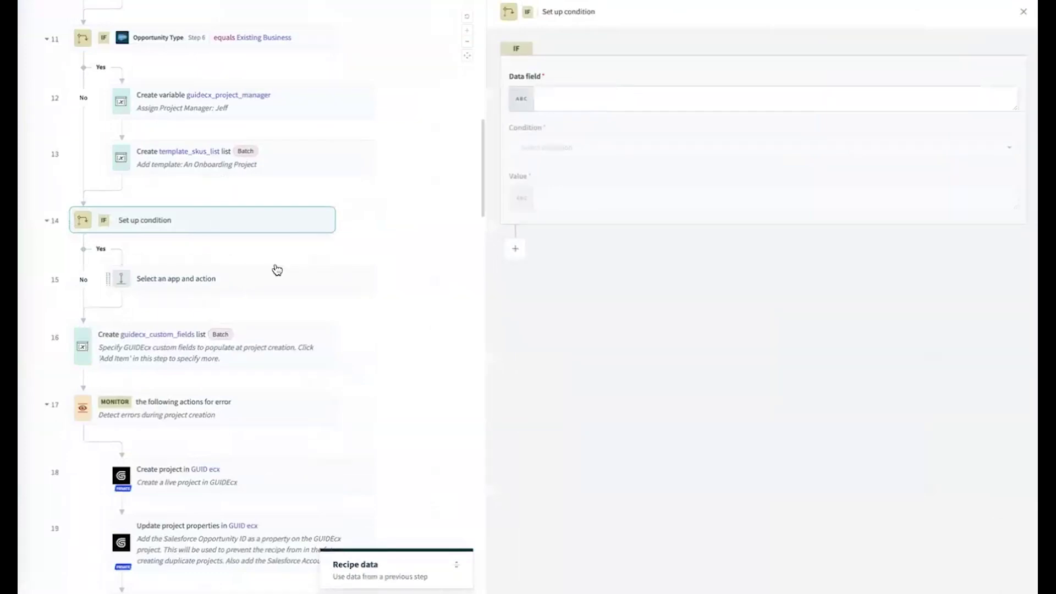
# Make the new condition's Yes branch run the non-batch Add items to list action from Variables by Workato.
pyautogui.click(238, 280)
pyautogui.write('var')
pyautogui.click(525, 138)
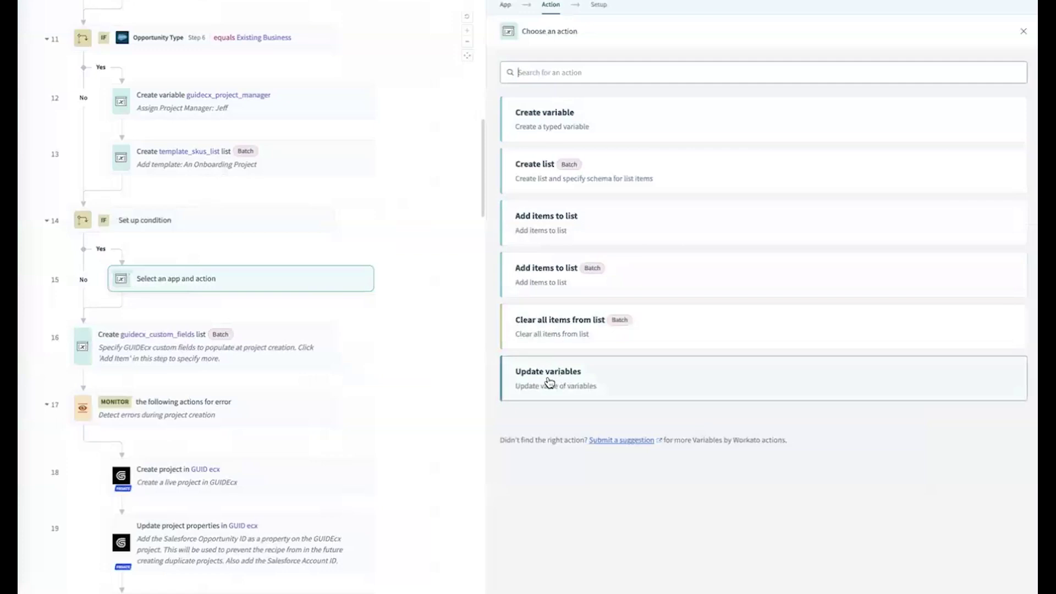
pyautogui.click(578, 214)
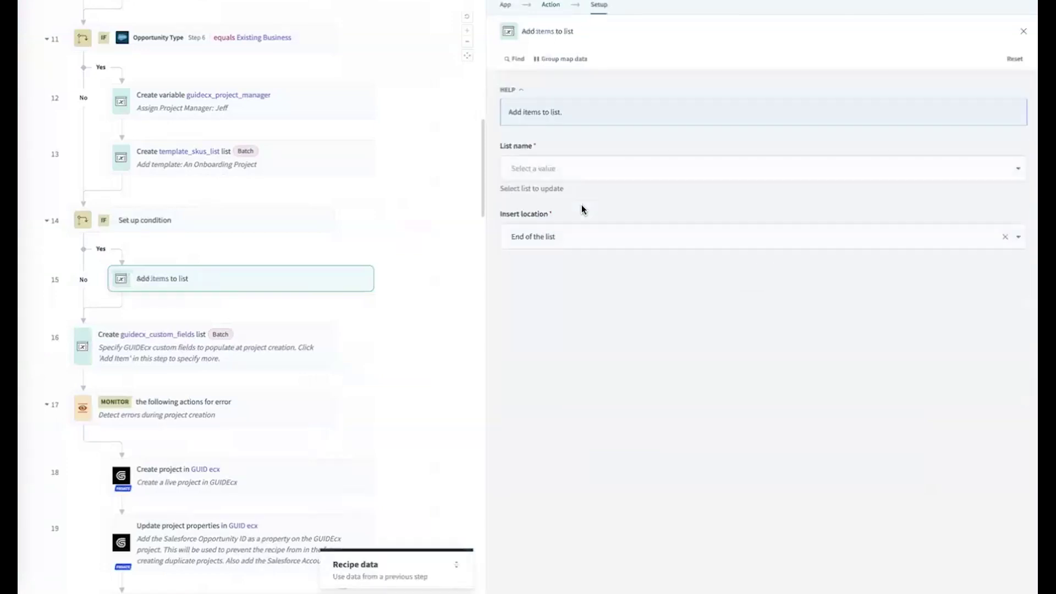
# Set the action's list to template_skus_list (step 10), enter "asdfa" as the template SKU and close its setup.
pyautogui.click(568, 169)
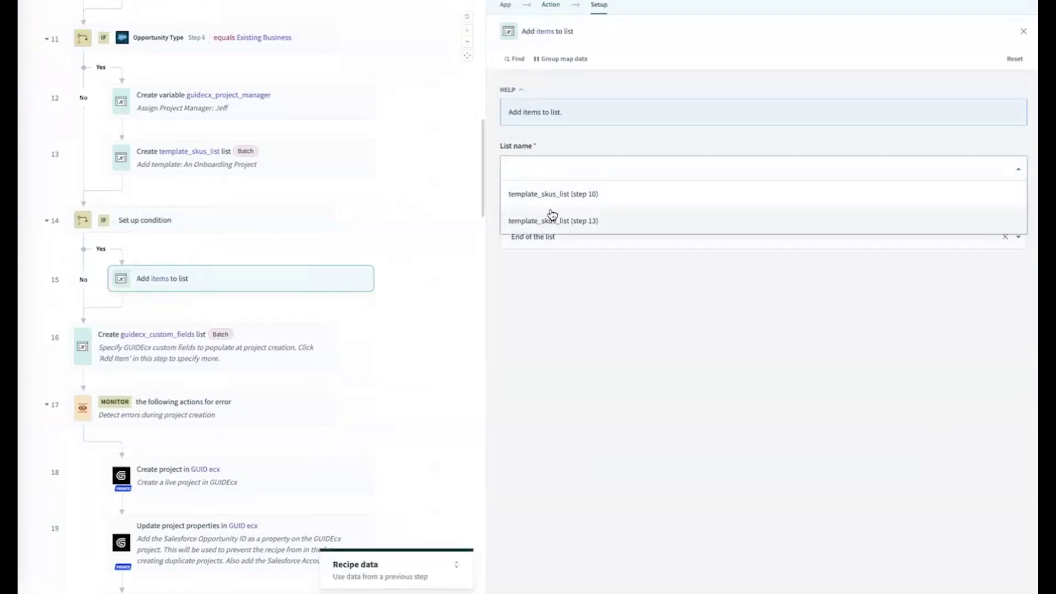
pyautogui.click(552, 203)
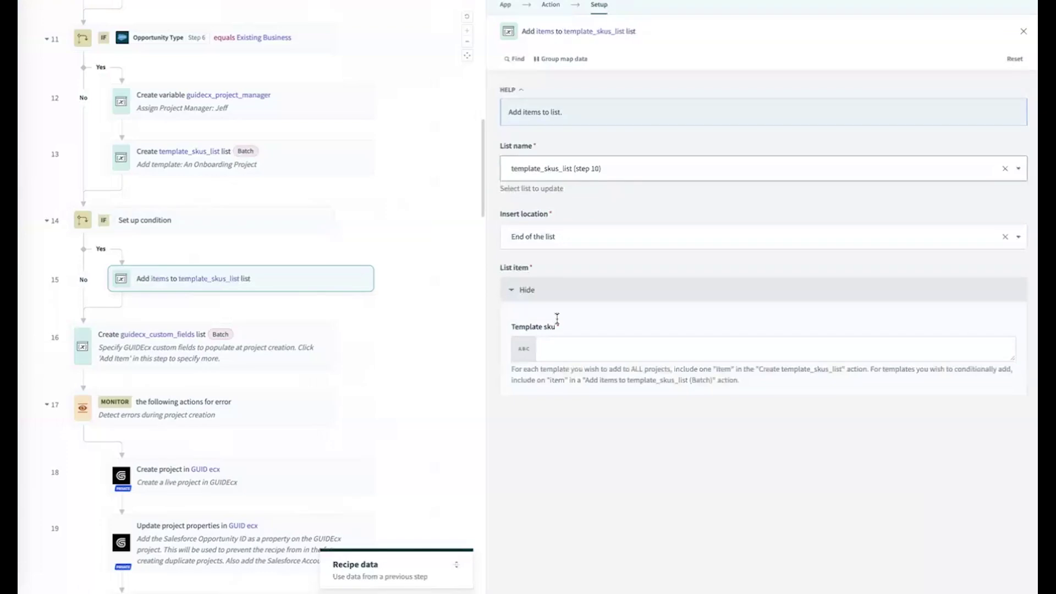
pyautogui.click(558, 342)
pyautogui.write('asdfa')
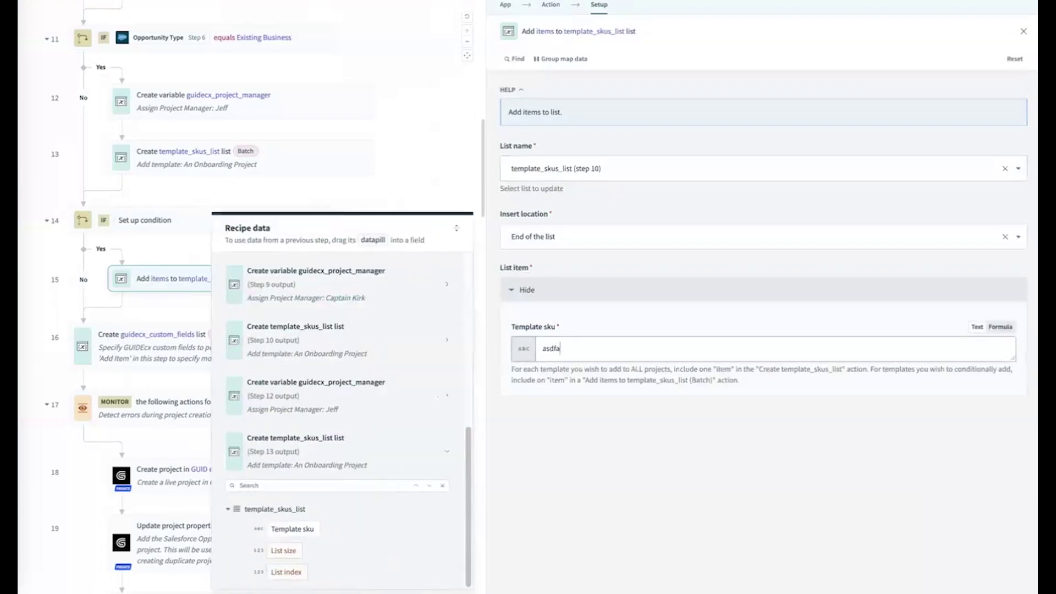
pyautogui.click(422, 187)
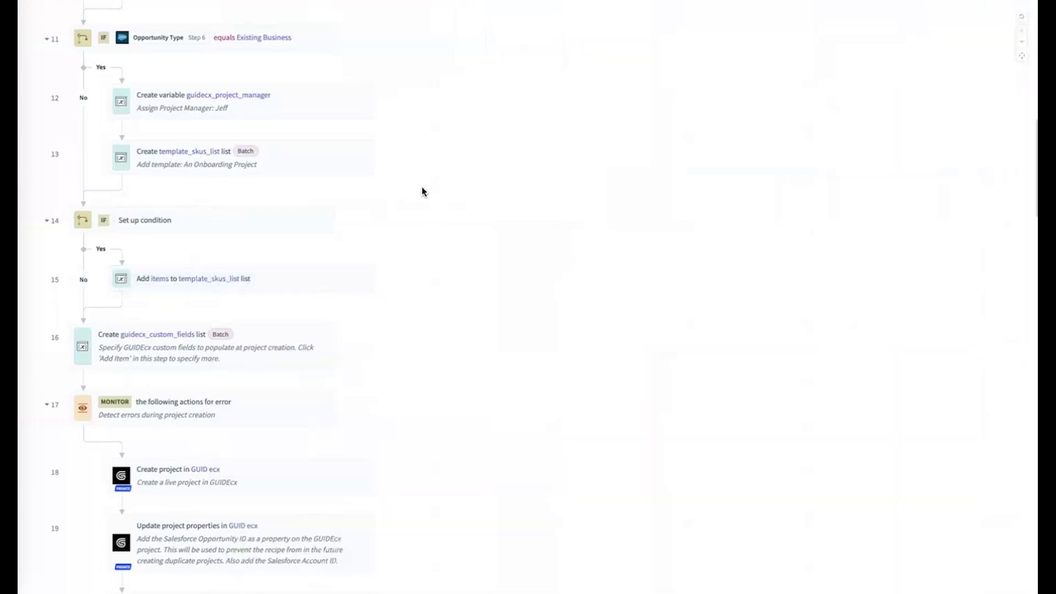
# Open the Create project in GUID ecx action, examine its Template Skus formula including the uniq part, and close it.
pyautogui.scroll(3, 422, 191)
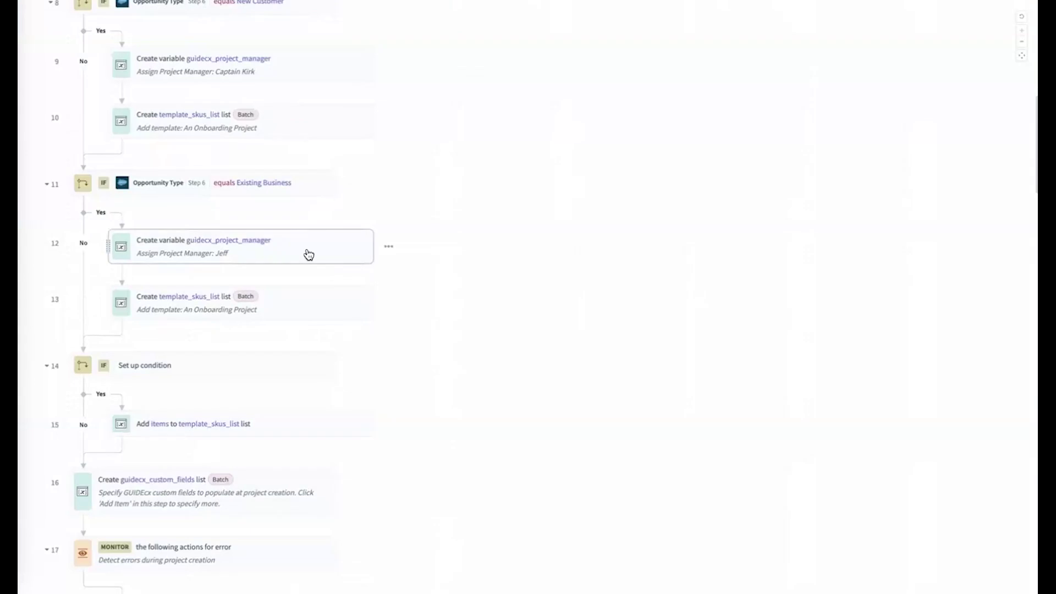
pyautogui.scroll(-5, 307, 252)
pyautogui.scroll(-5, 307, 253)
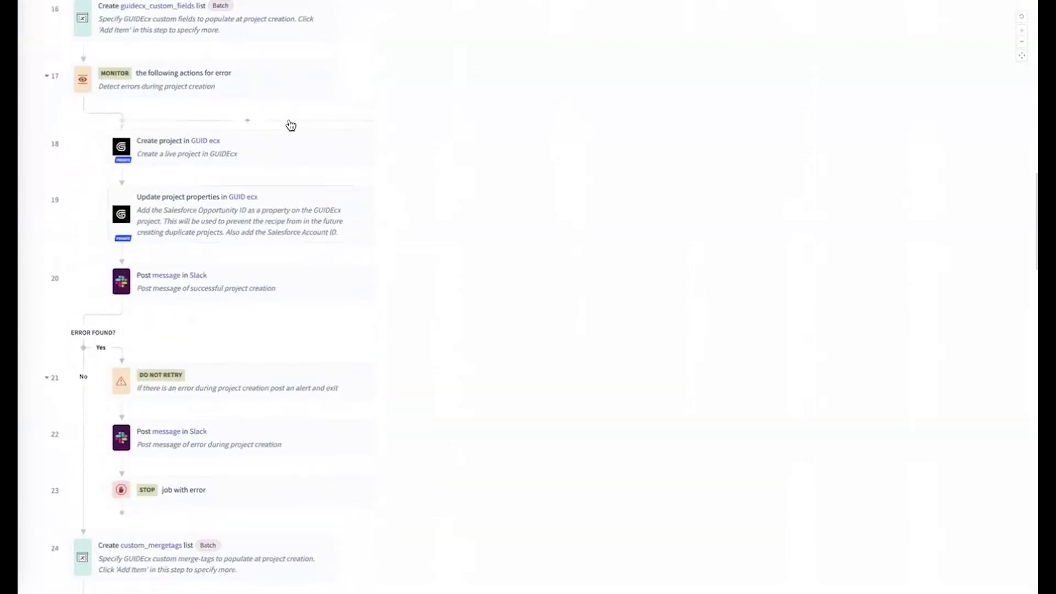
pyautogui.click(267, 151)
pyautogui.scroll(-10, 502, 266)
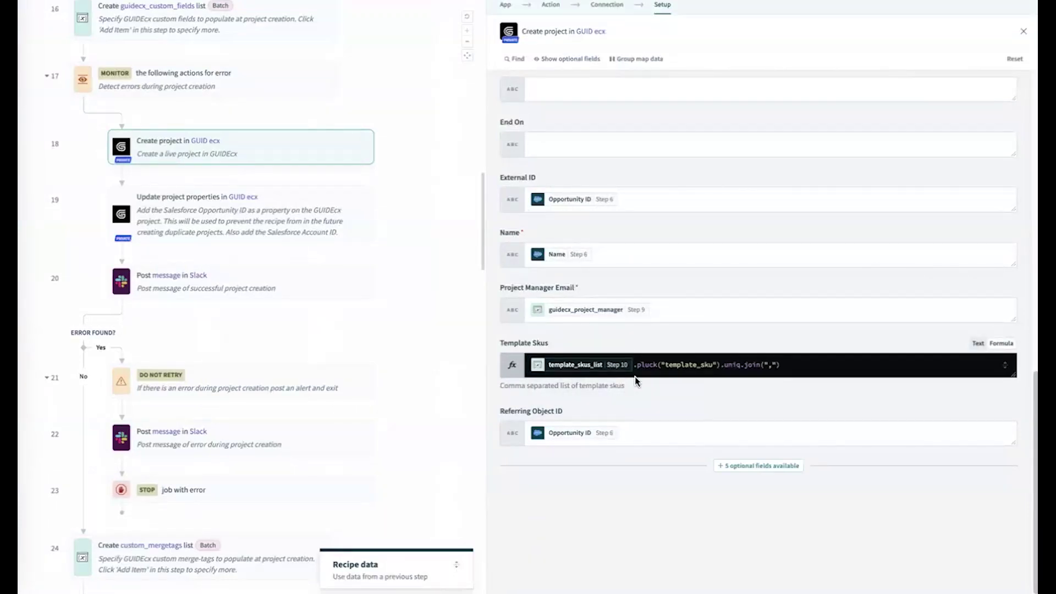
pyautogui.click(611, 368)
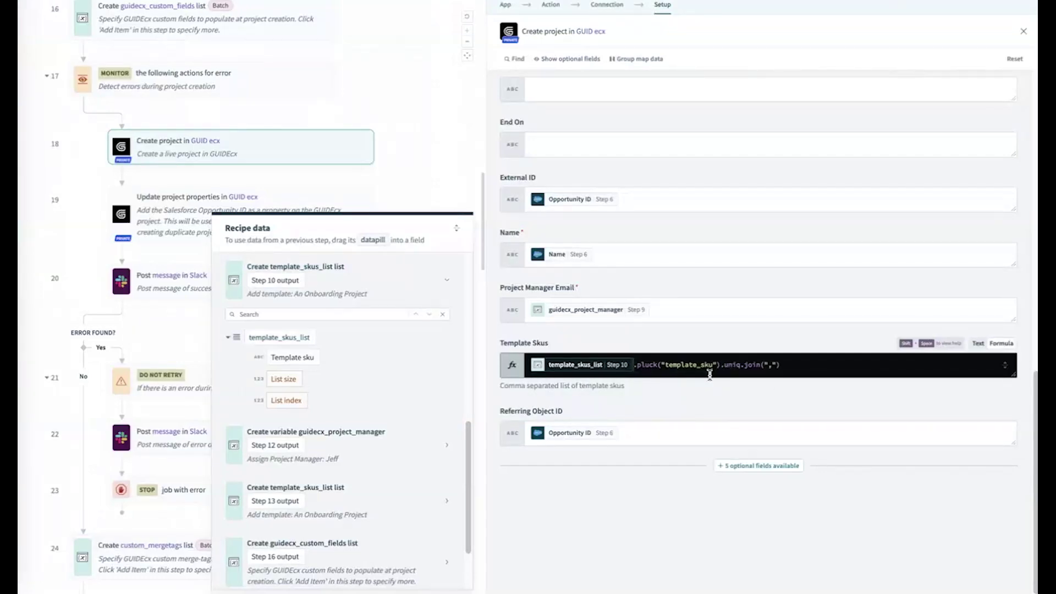
pyautogui.click(729, 371)
pyautogui.doubleClick(729, 367)
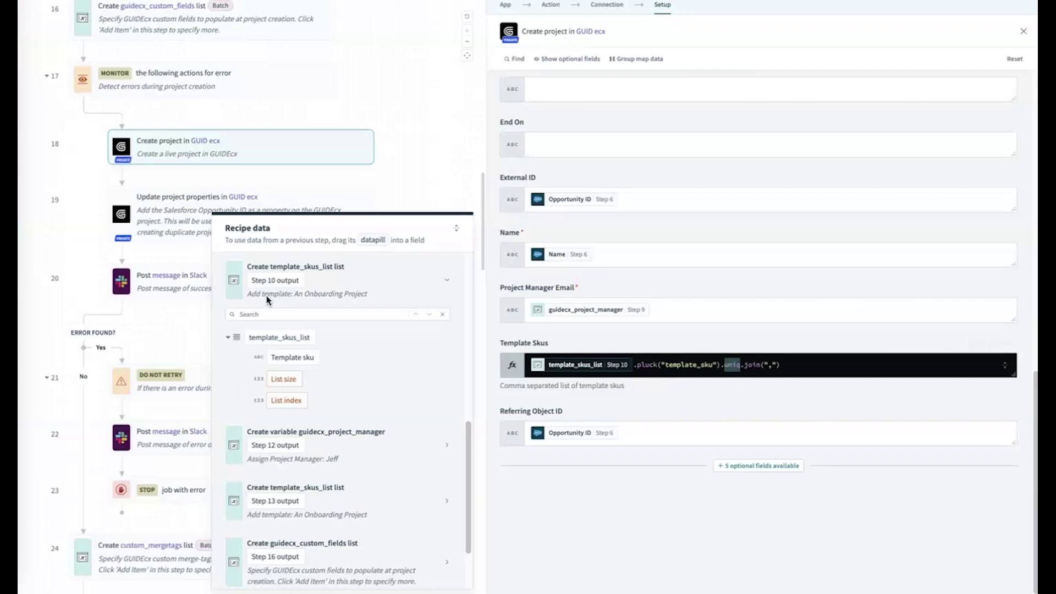
pyautogui.click(49, 225)
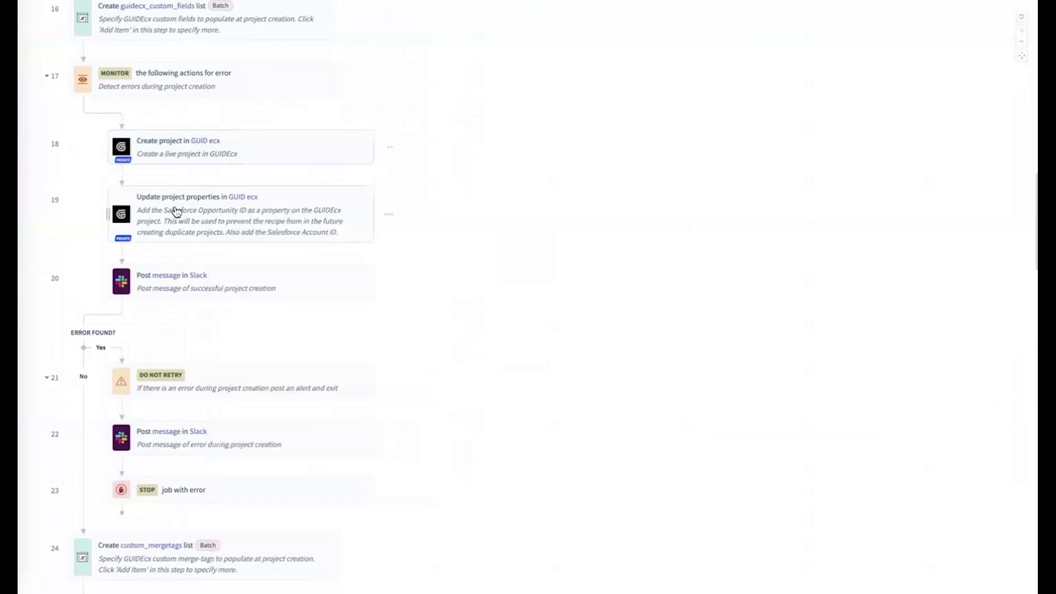
# Review the recipe from its Salesforce trigger down to the project creation and error handling steps.
pyautogui.scroll(4, 335, 44)
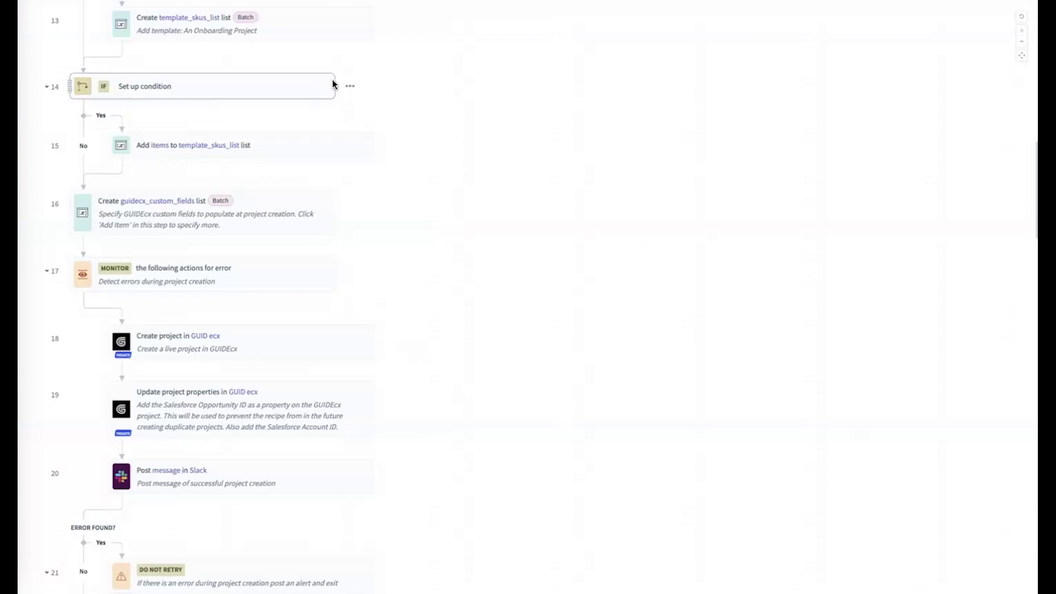
pyautogui.scroll(15, 332, 80)
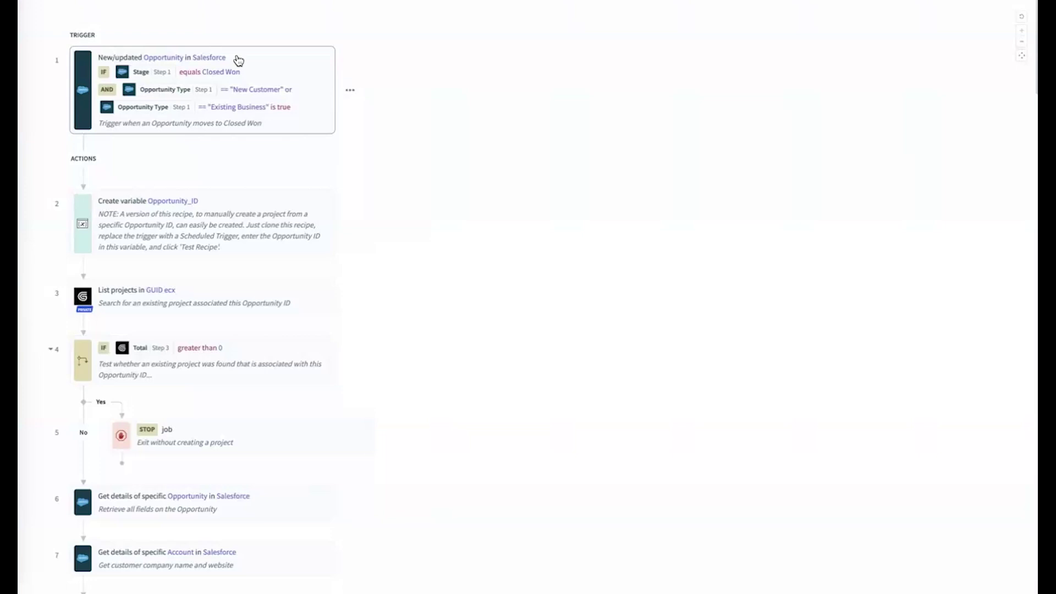
pyautogui.scroll(-10, 415, 236)
pyautogui.scroll(-8, 415, 238)
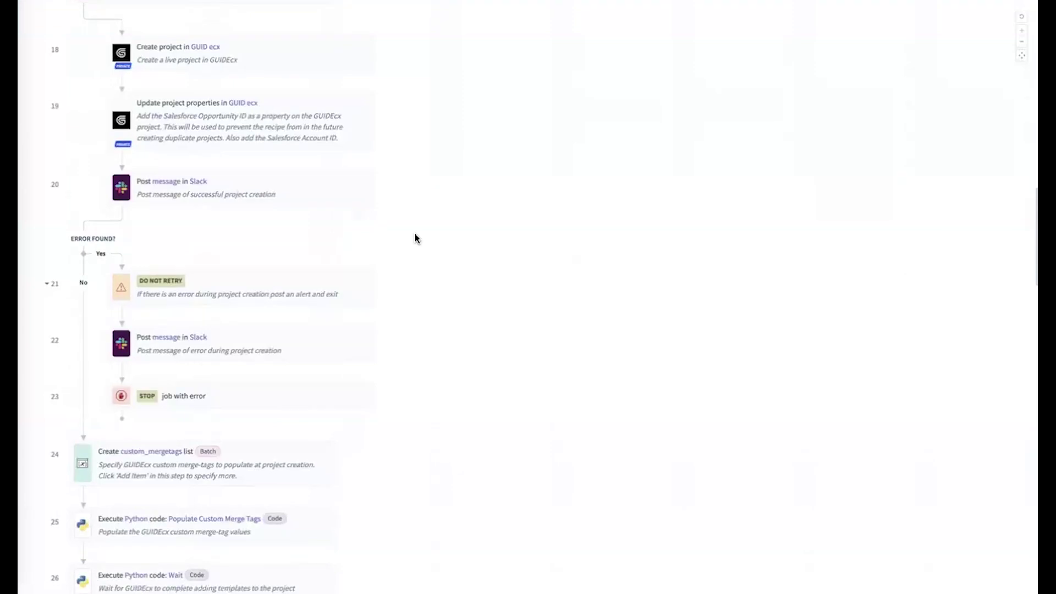
pyautogui.scroll(3, 415, 229)
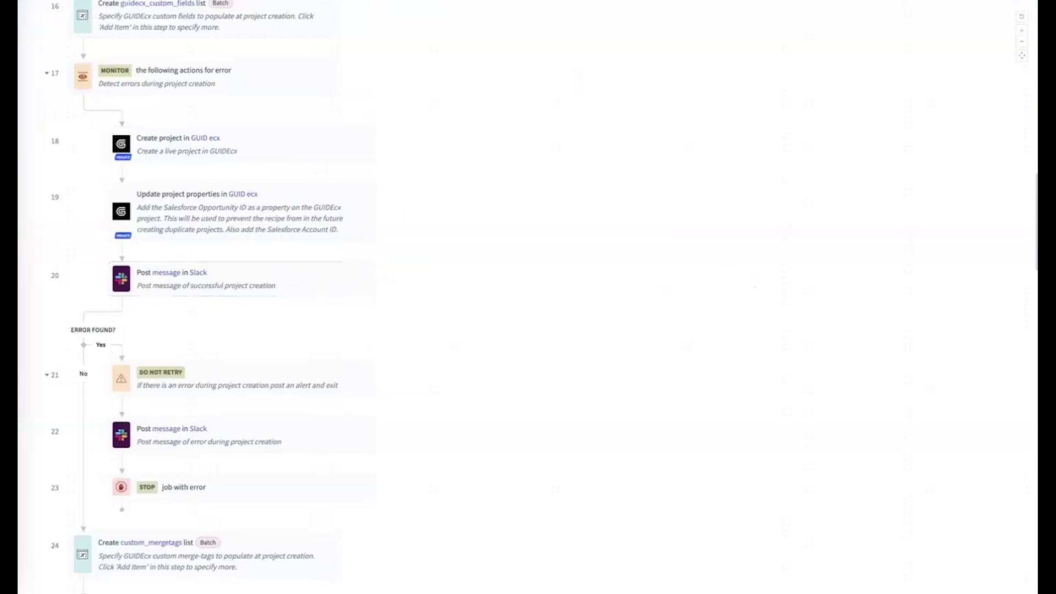
# Check the new-project notification in Slack's recipe-builder channel and examine the recipe's Slack message for errors during project creation.
pyautogui.click(1035, 308)
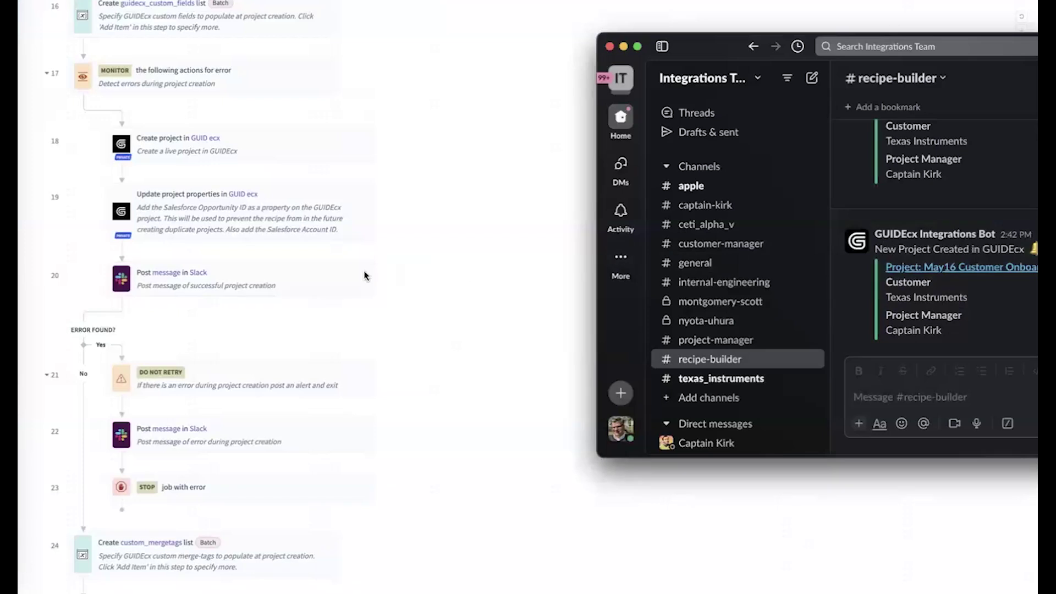
pyautogui.click(313, 283)
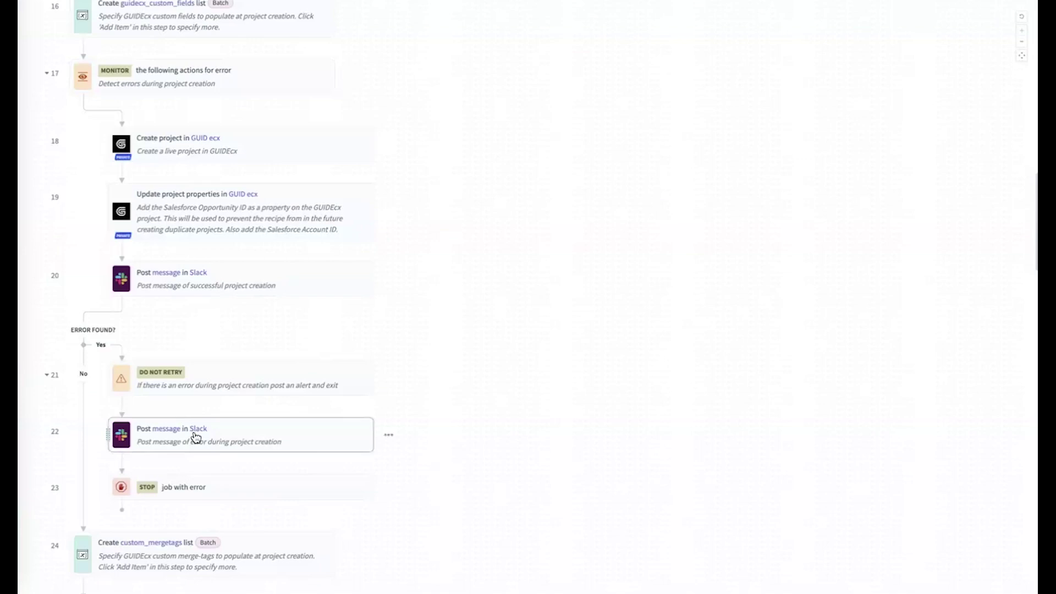
pyautogui.click(271, 439)
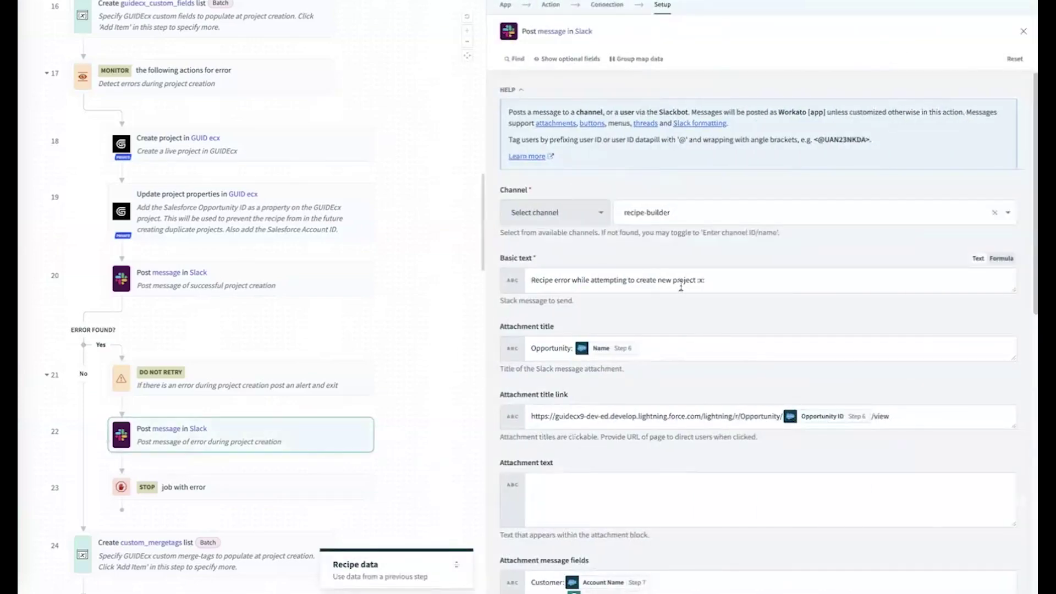
pyautogui.scroll(-1, 706, 289)
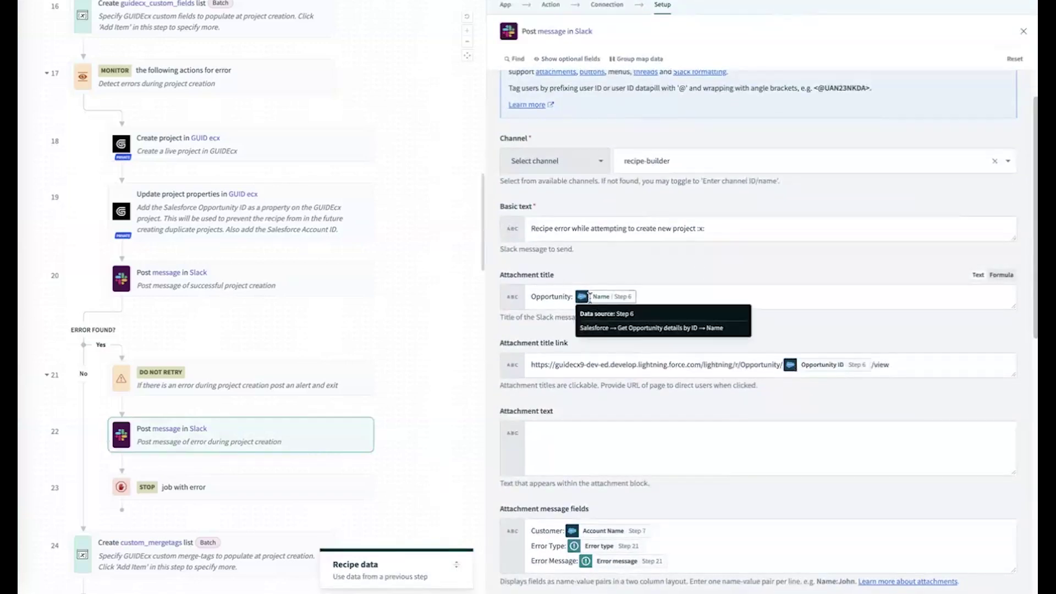
pyautogui.scroll(-1, 588, 319)
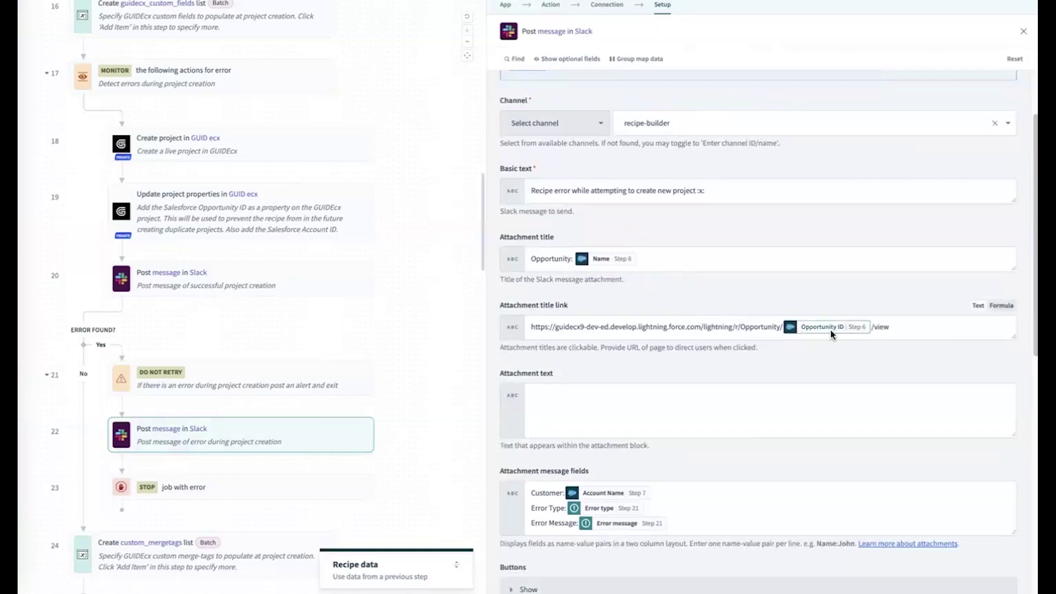
pyautogui.scroll(-3, 831, 330)
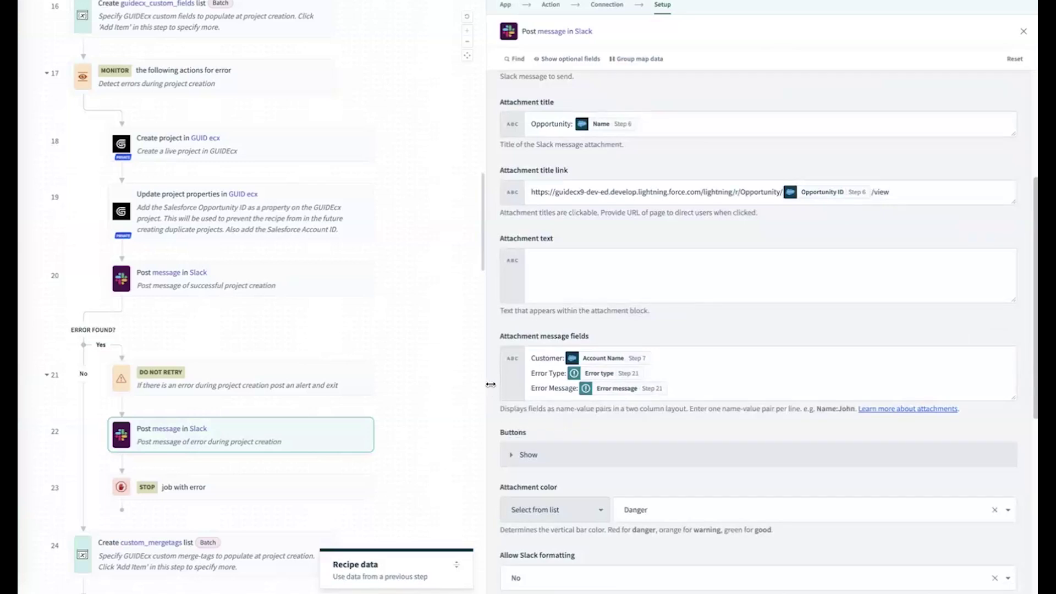
# Review the field mappings of the Create project in GUID ecx action from Cash Value to Referring Object ID.
pyautogui.click(320, 151)
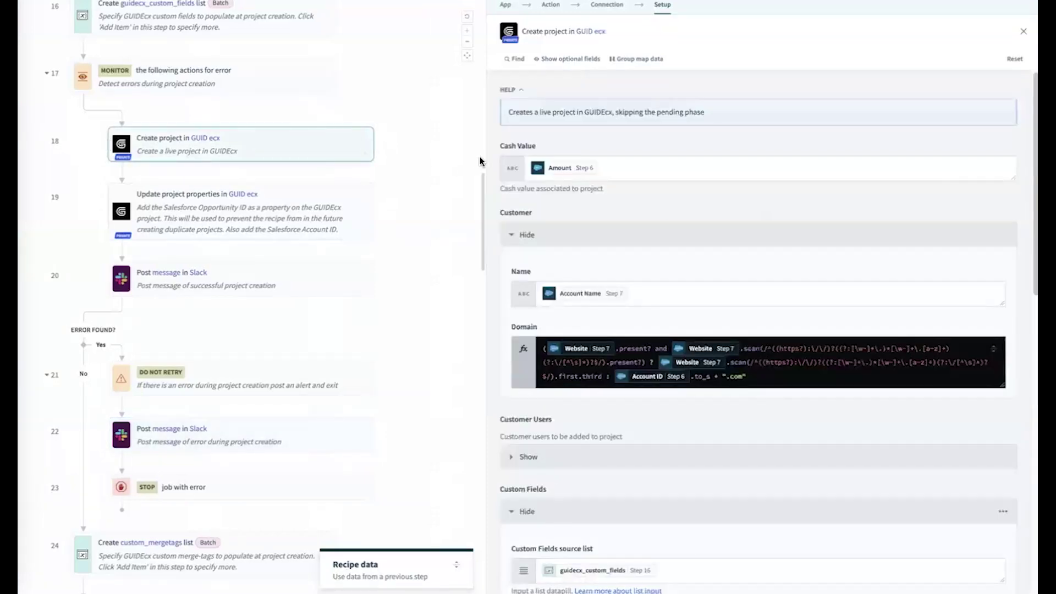
pyautogui.scroll(-6, 497, 164)
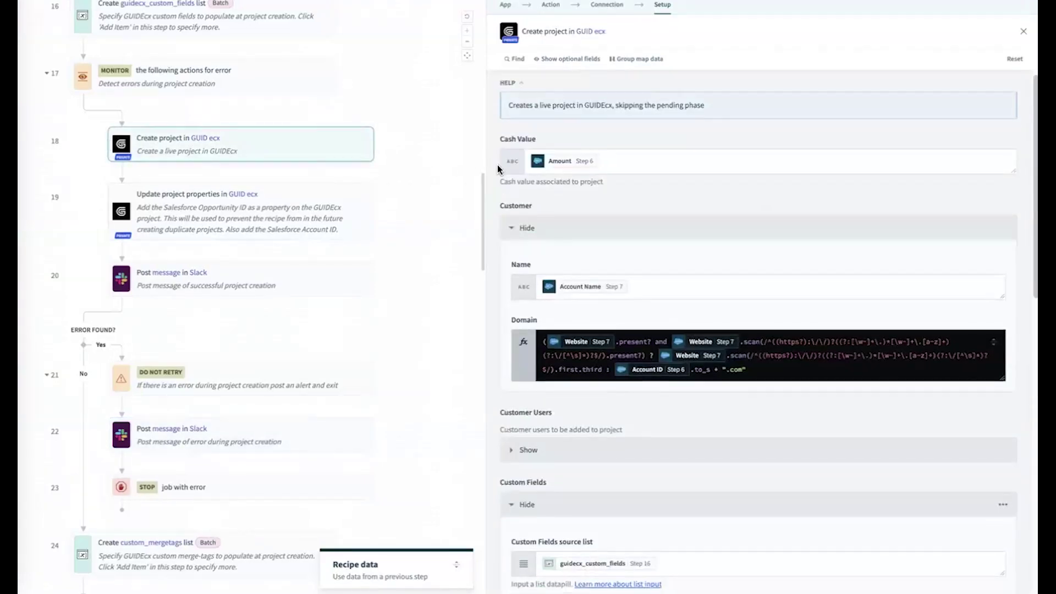
pyautogui.scroll(-7, 497, 163)
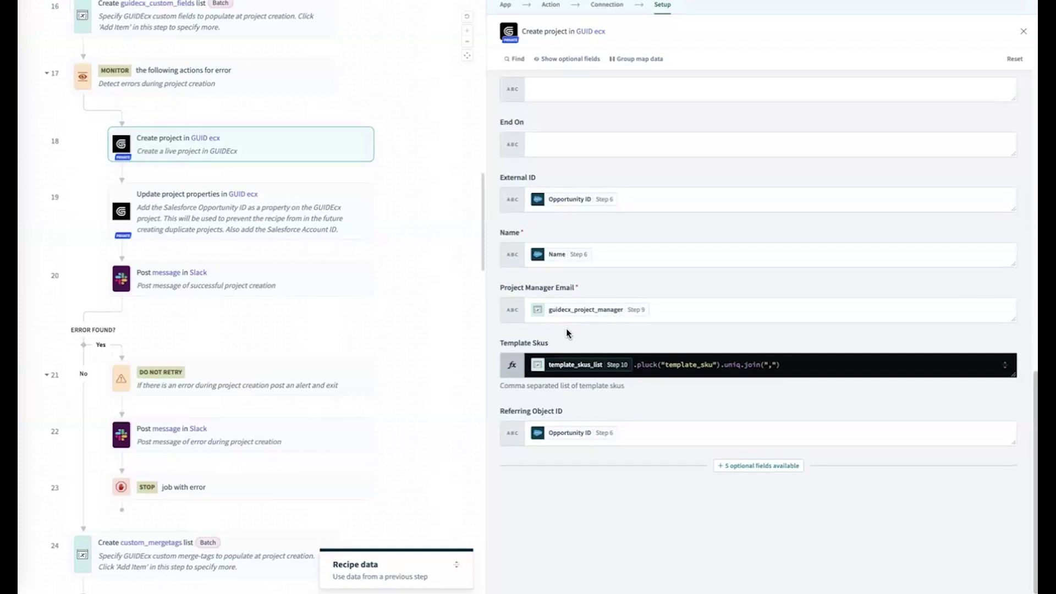
# Check the project manager email stored in the New Customer branch's guidecx_project_manager variable and close its setup.
pyautogui.scroll(10, 370, 257)
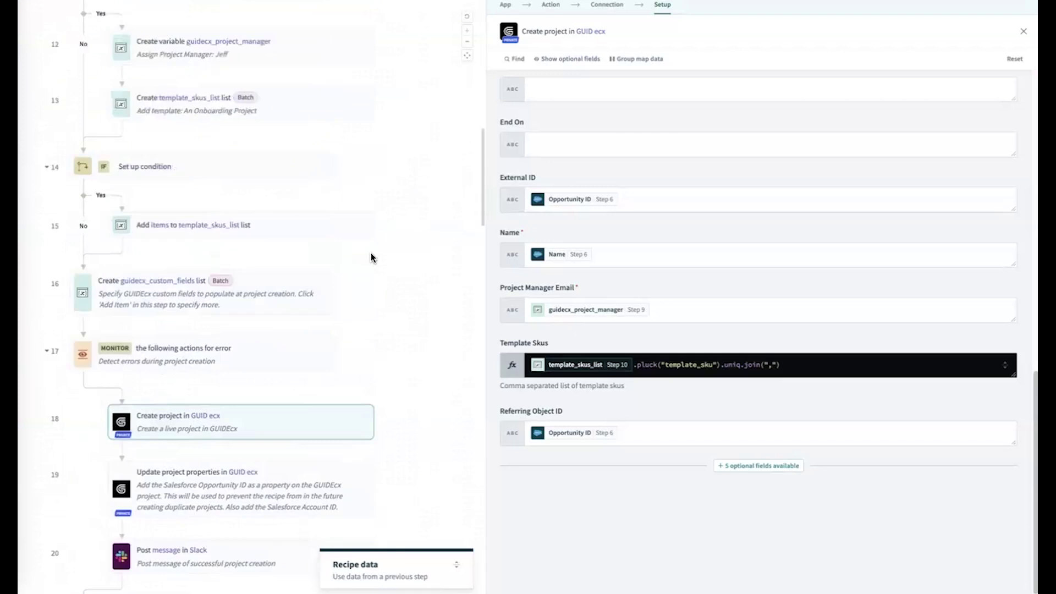
pyautogui.scroll(7, 371, 255)
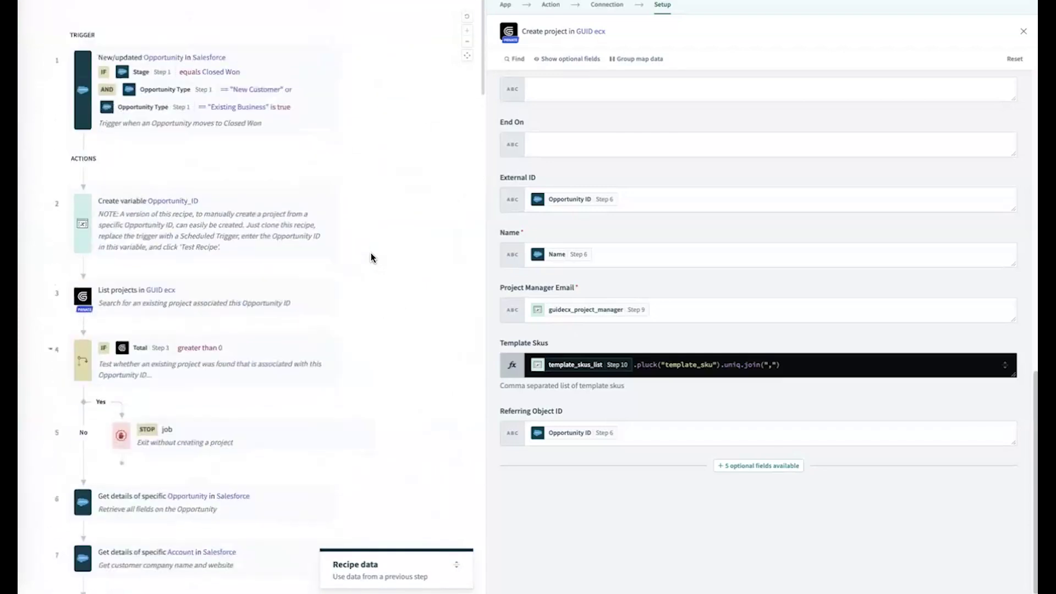
pyautogui.scroll(-9, 371, 254)
pyautogui.click(302, 220)
pyautogui.click(330, 163)
pyautogui.moveTo(548, 157); pyautogui.dragTo(660, 157)
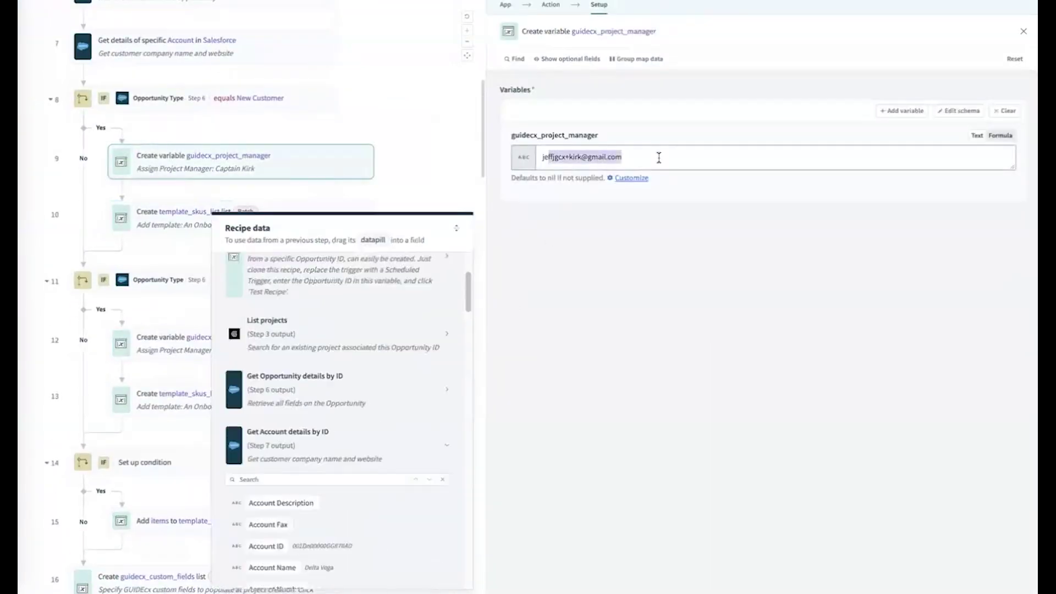
pyautogui.click(660, 157)
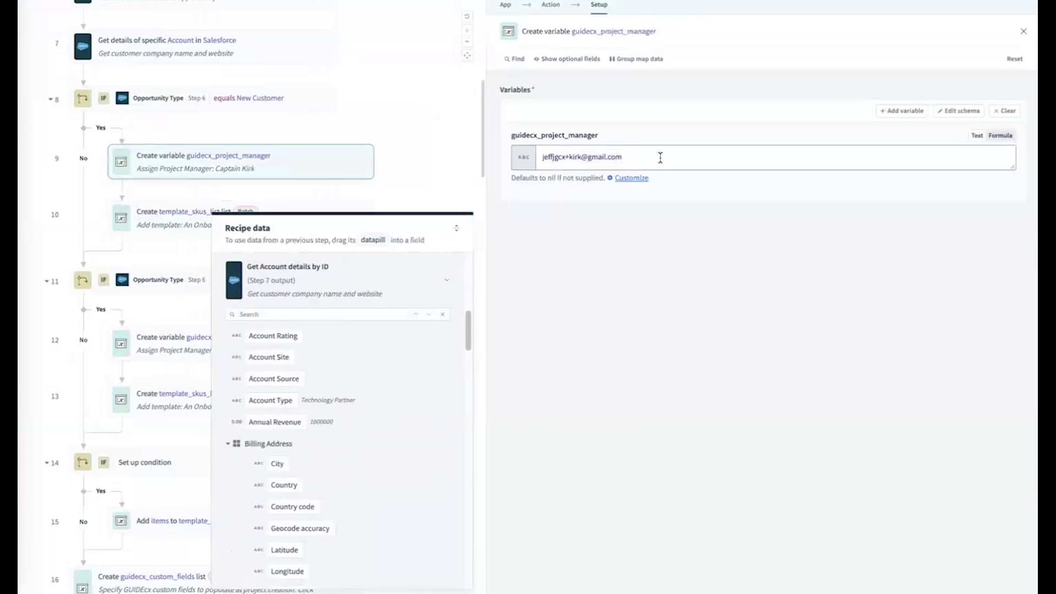
pyautogui.click(422, 175)
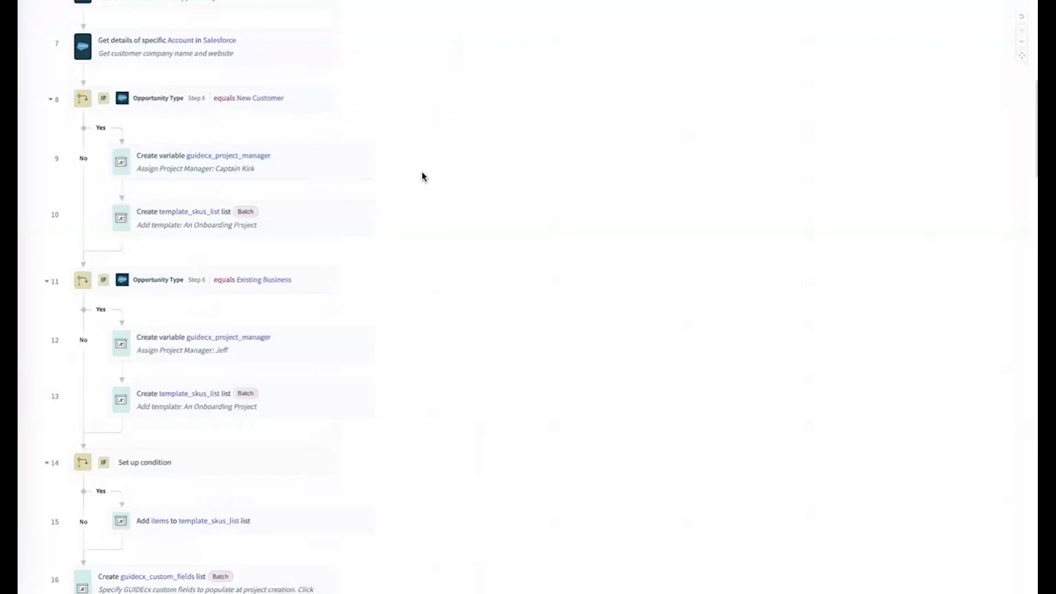
# Leave the recipe editor and examine the job run for the May16 Customer Onboarding opportunity in the recipe's job history.
pyautogui.scroll(-10, 422, 171)
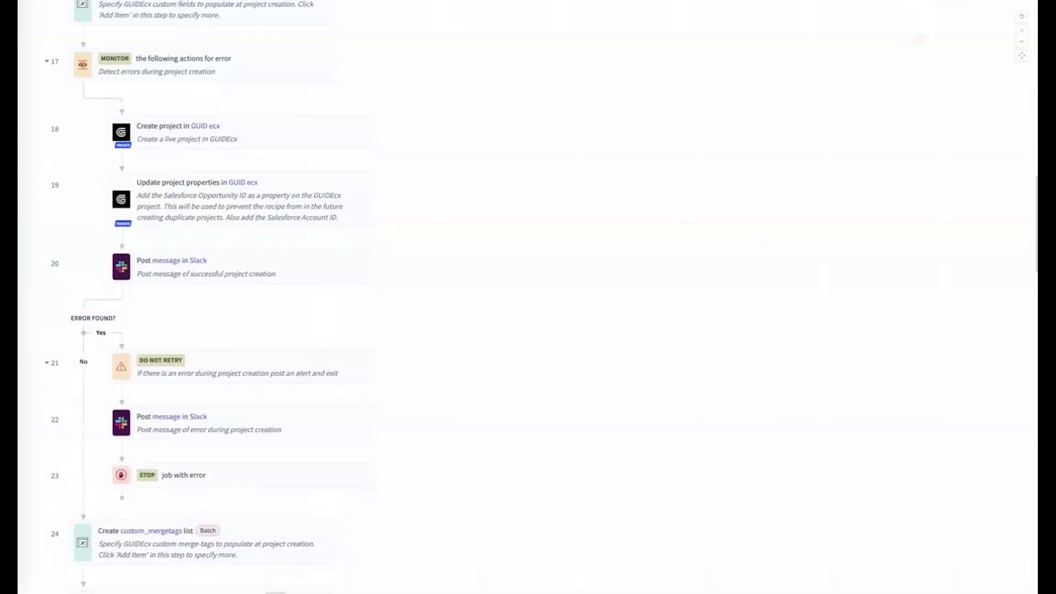
pyautogui.click(915, 40)
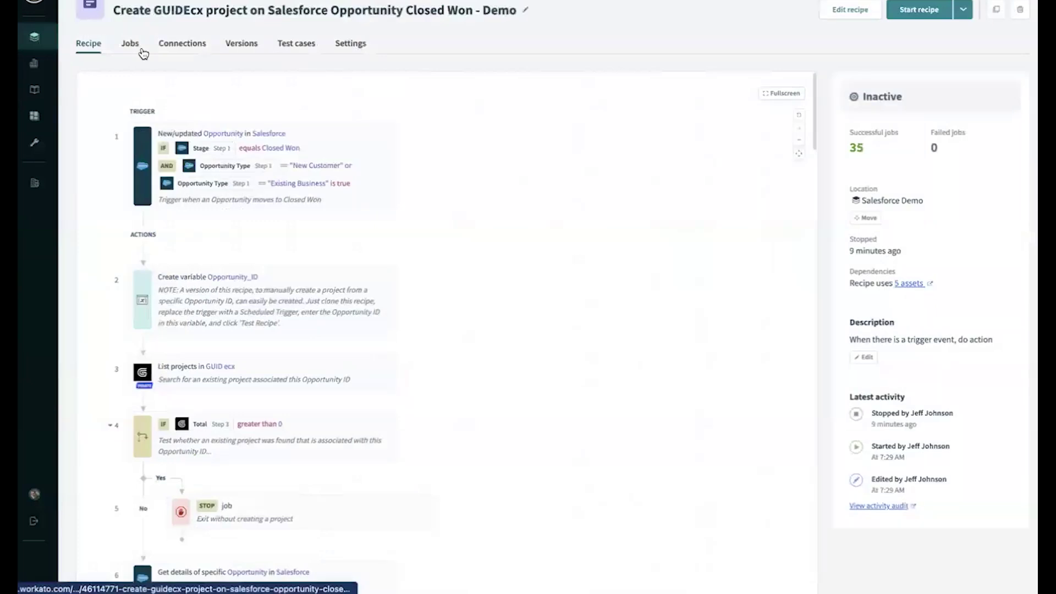
pyautogui.click(135, 44)
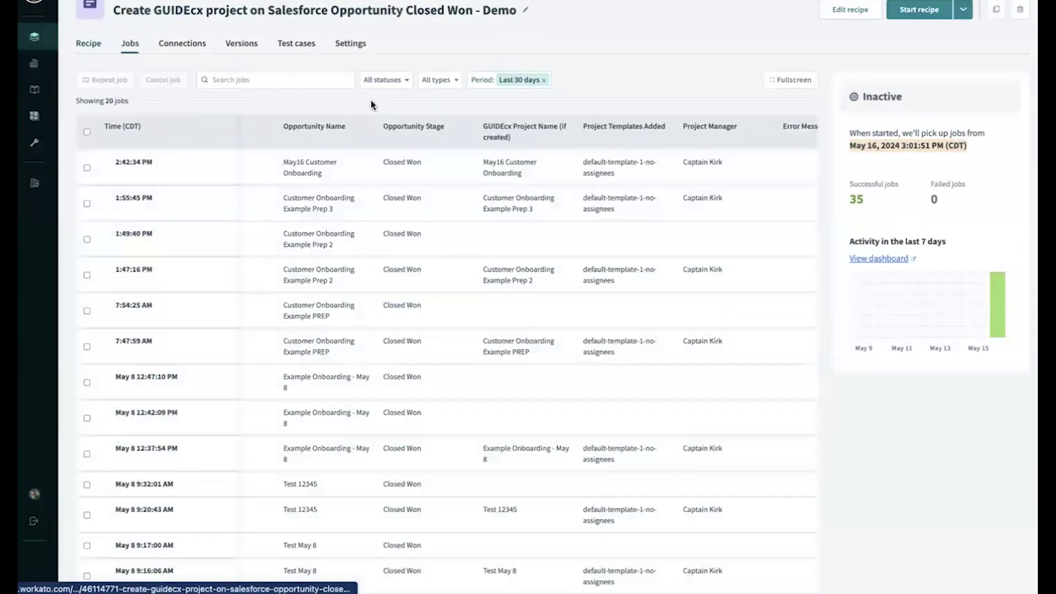
pyautogui.click(311, 181)
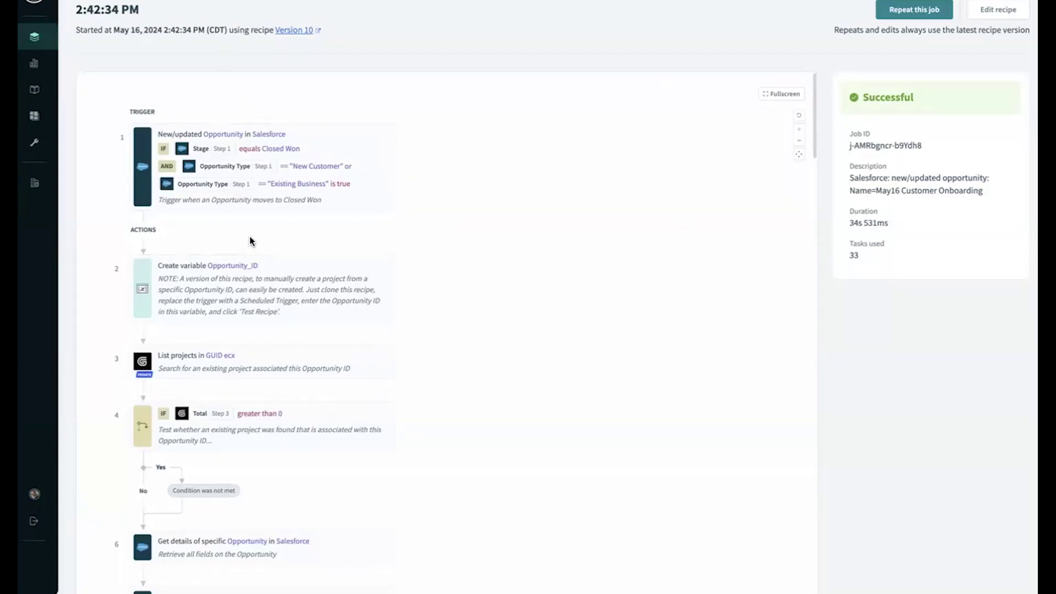
pyautogui.scroll(-2, 201, 452)
pyautogui.scroll(2, 200, 452)
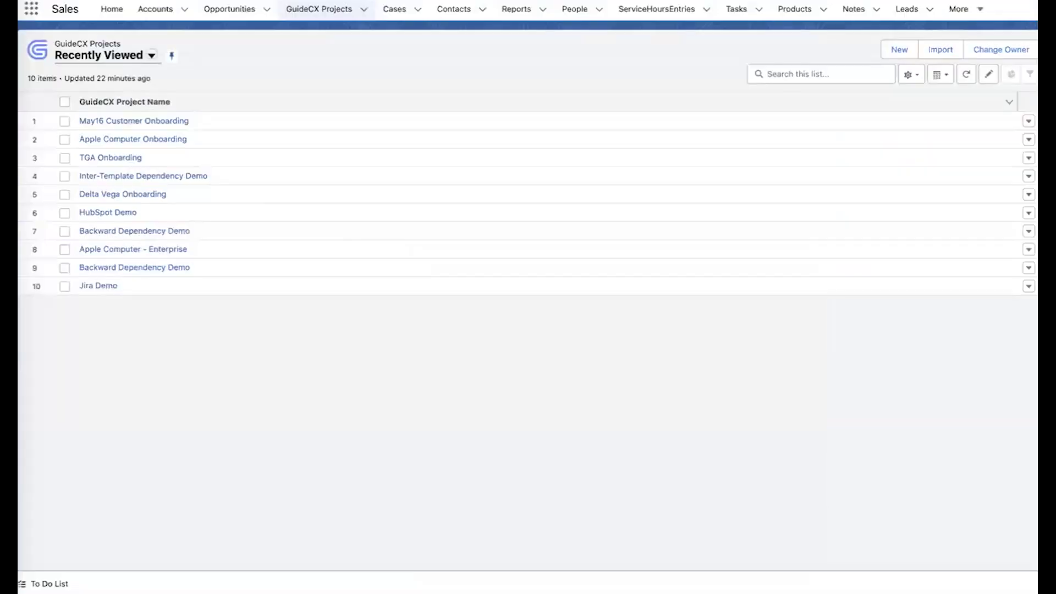
# Switch to Salesforce, review the May16 Customer Onboarding GuideCX project record and view its full milestone list.
pyautogui.click(179, 120)
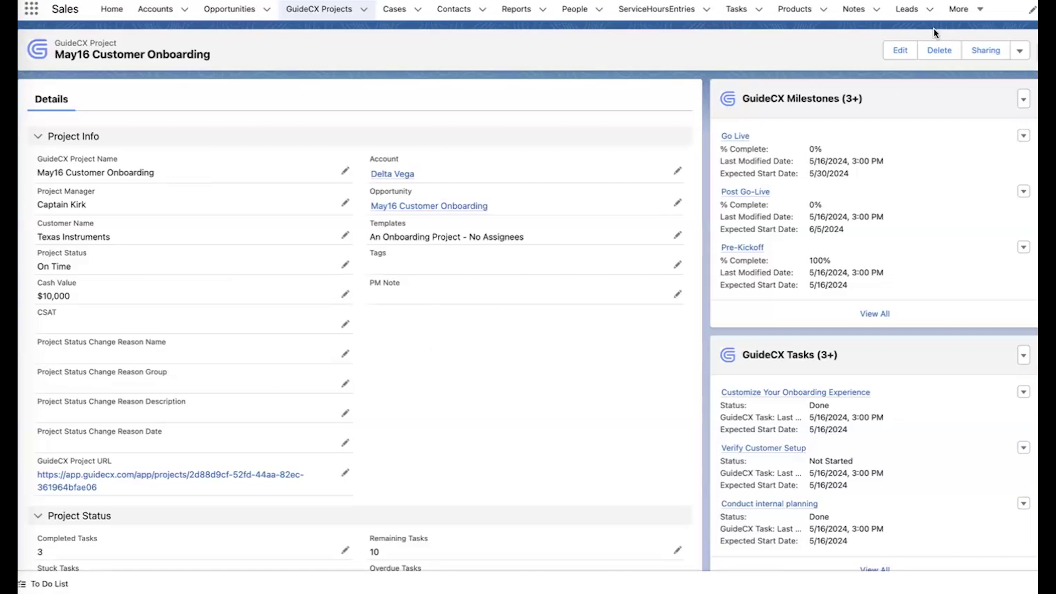
pyautogui.click(982, 1)
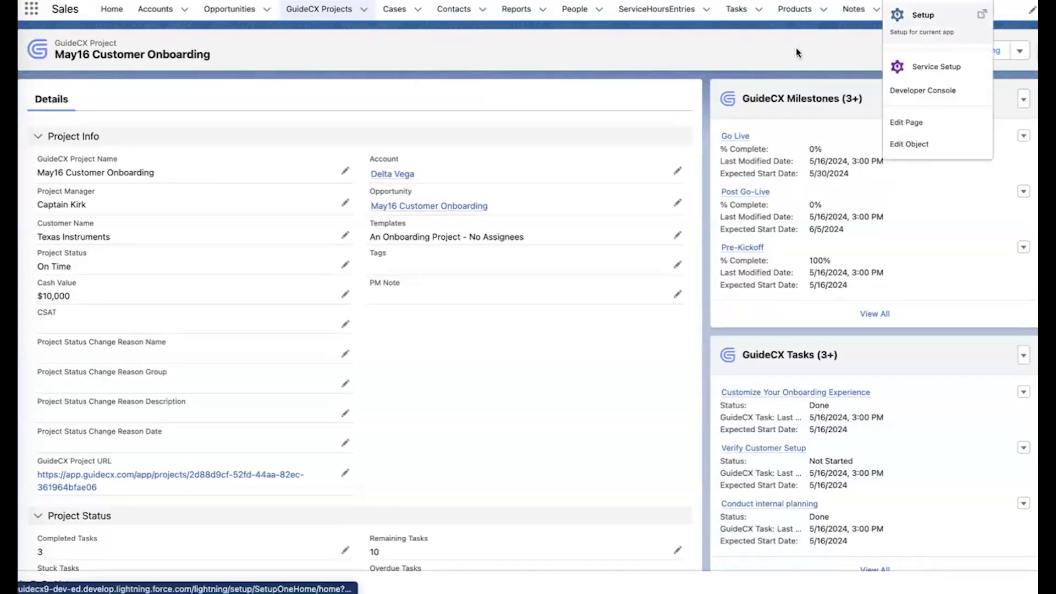
pyautogui.click(768, 56)
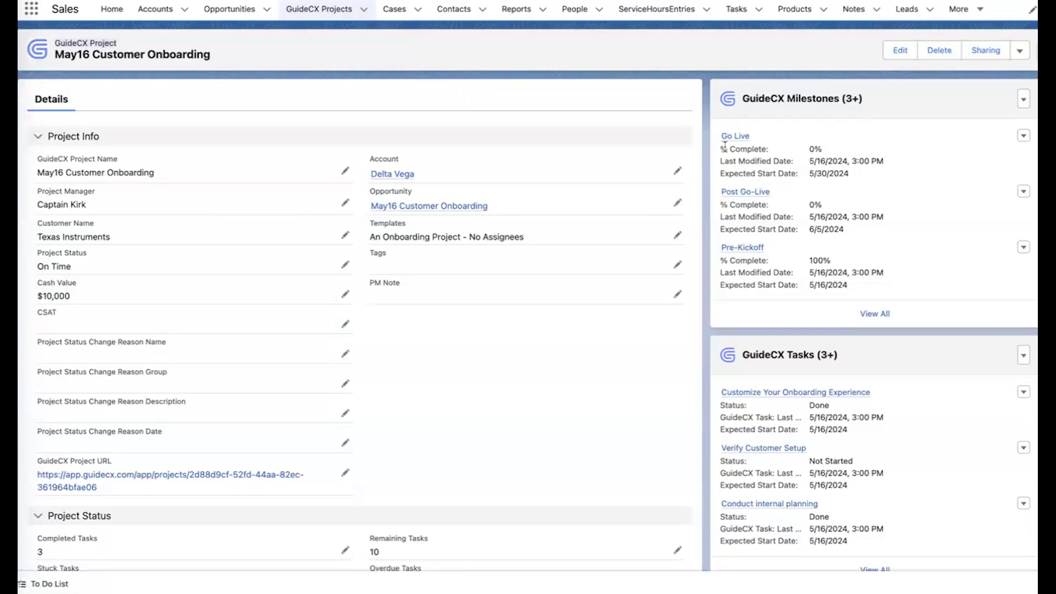
pyautogui.click(866, 314)
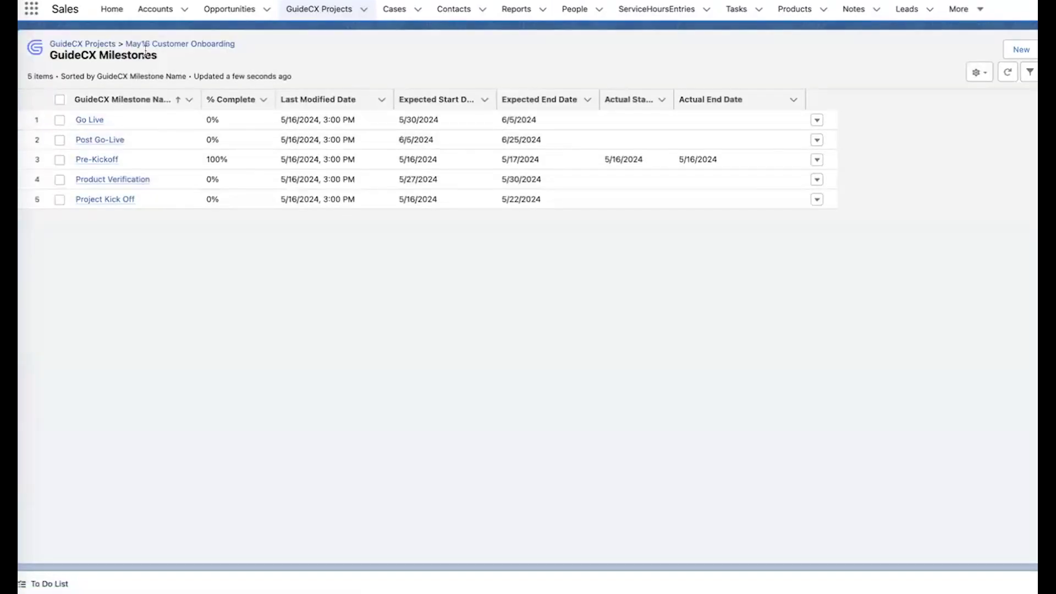
pyautogui.click(92, 48)
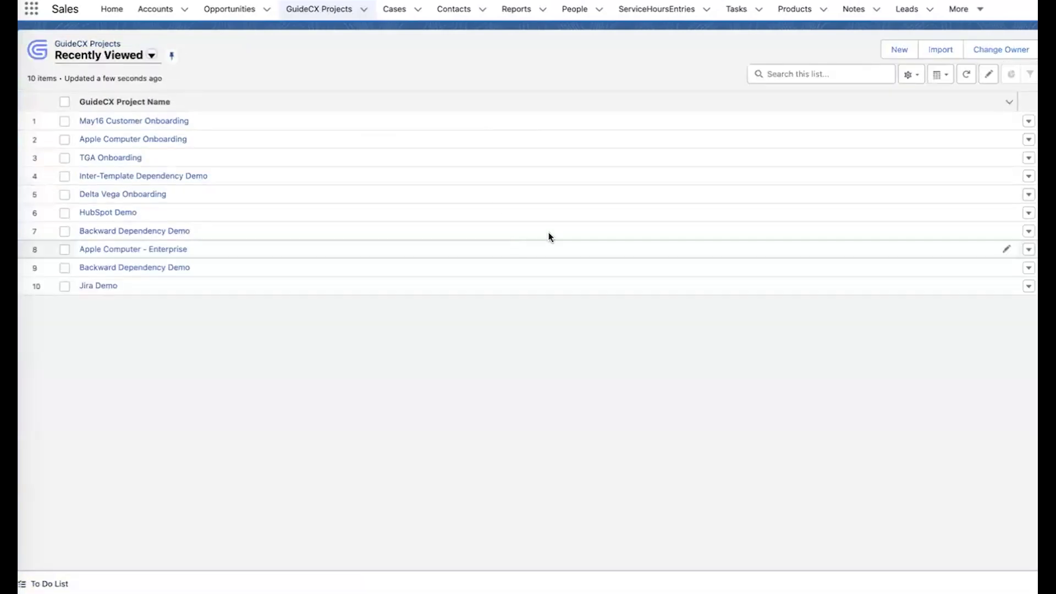
# View the full task list of the May16 Customer Onboarding project and return to its project record.
pyautogui.click(165, 121)
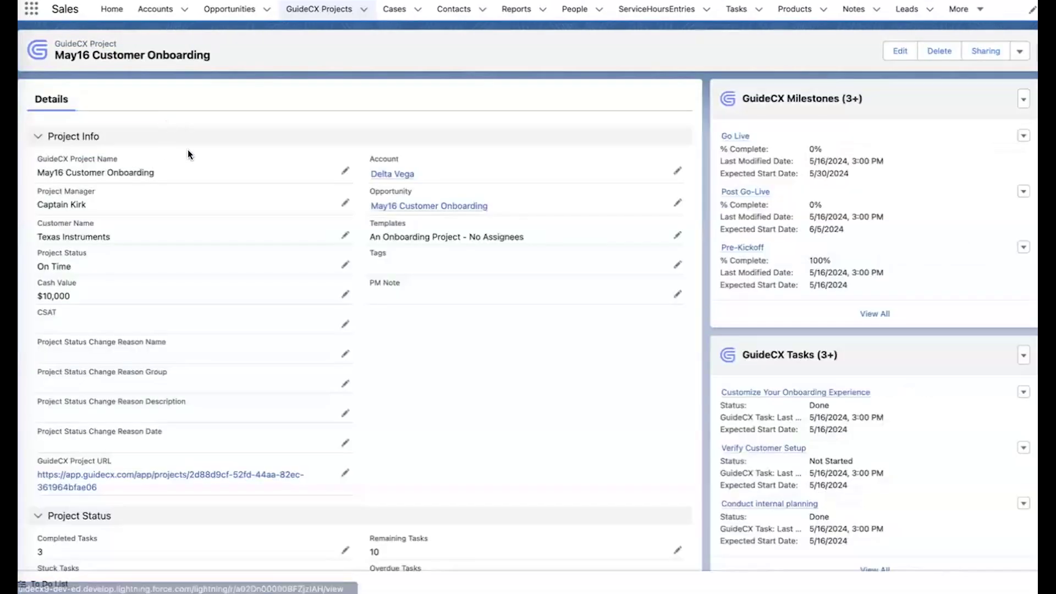
pyautogui.scroll(-4, 814, 374)
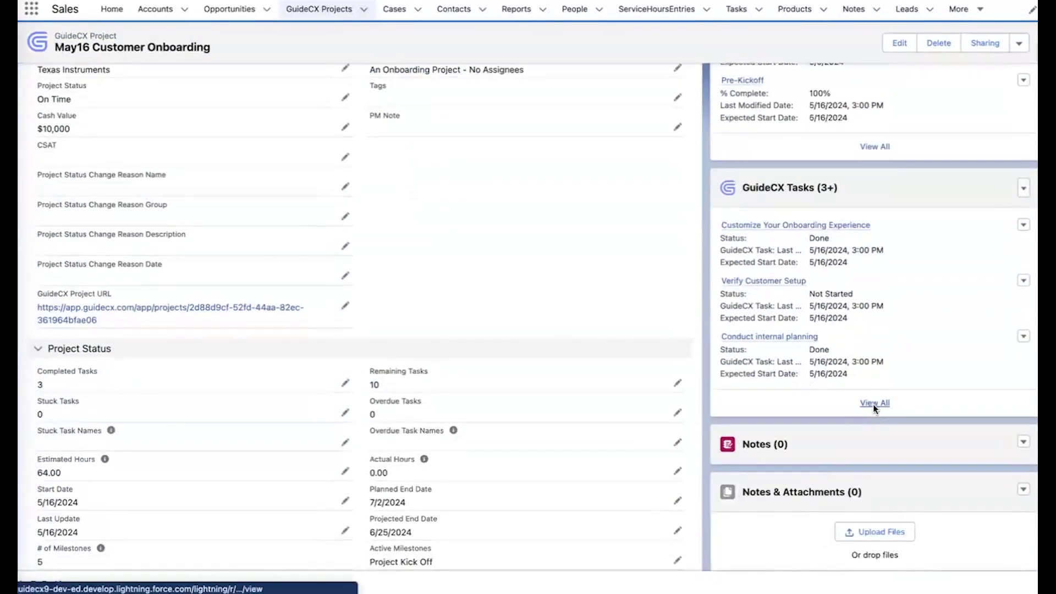
pyautogui.click(875, 405)
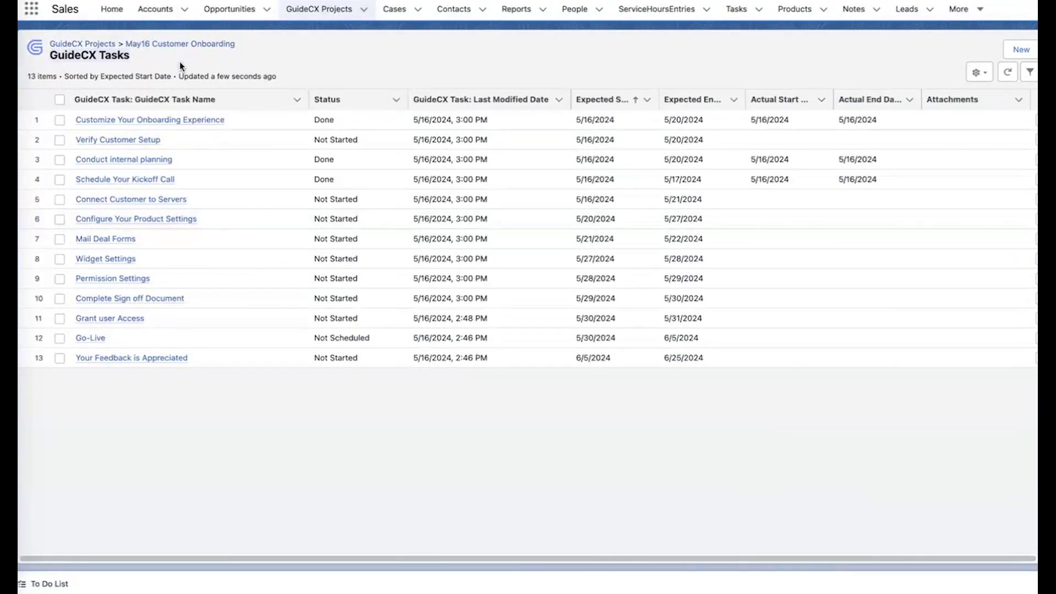
pyautogui.click(105, 44)
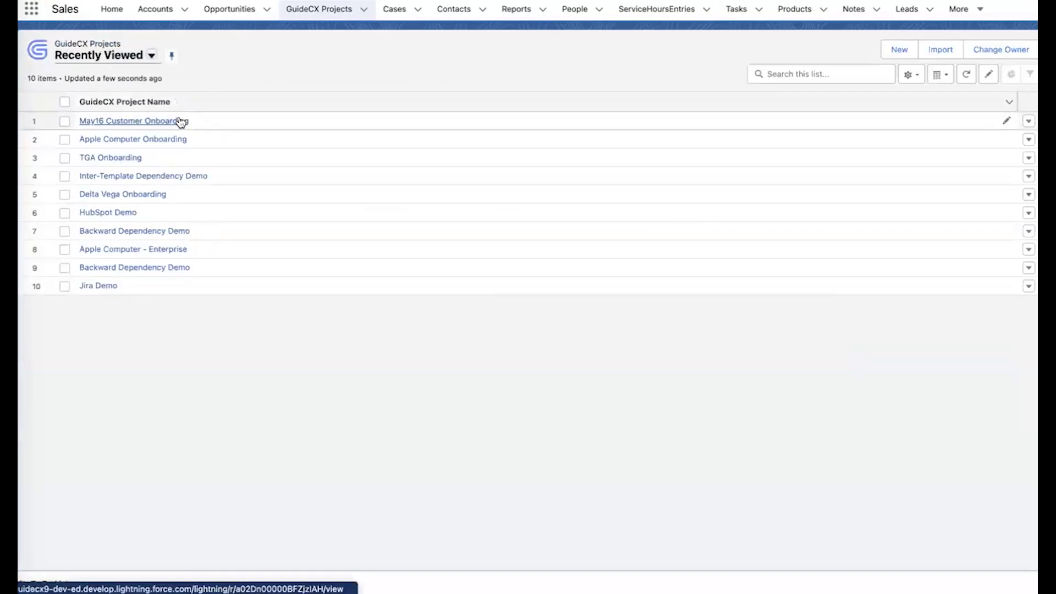
pyautogui.click(180, 121)
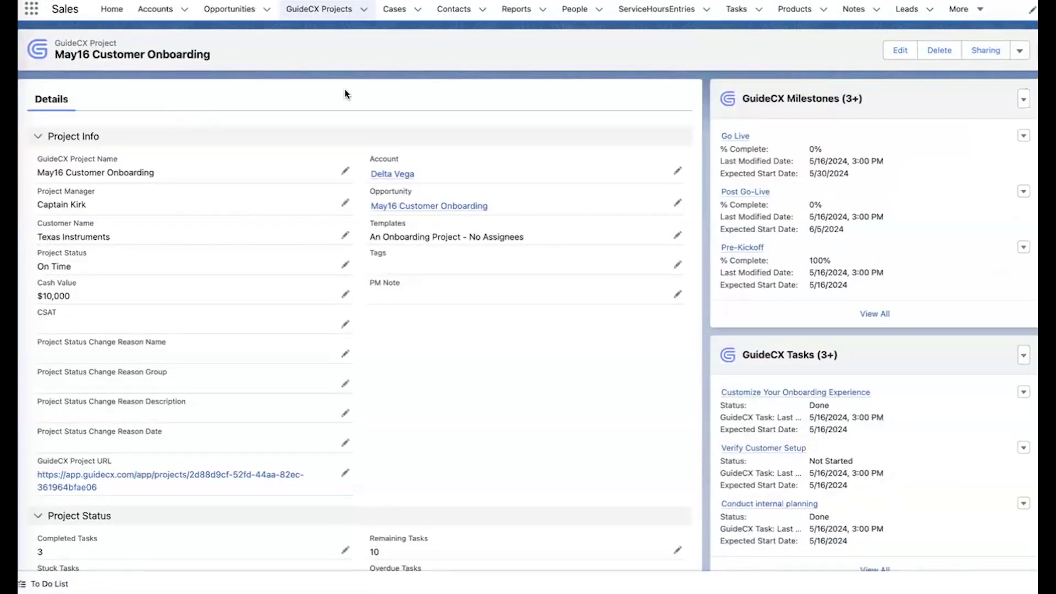